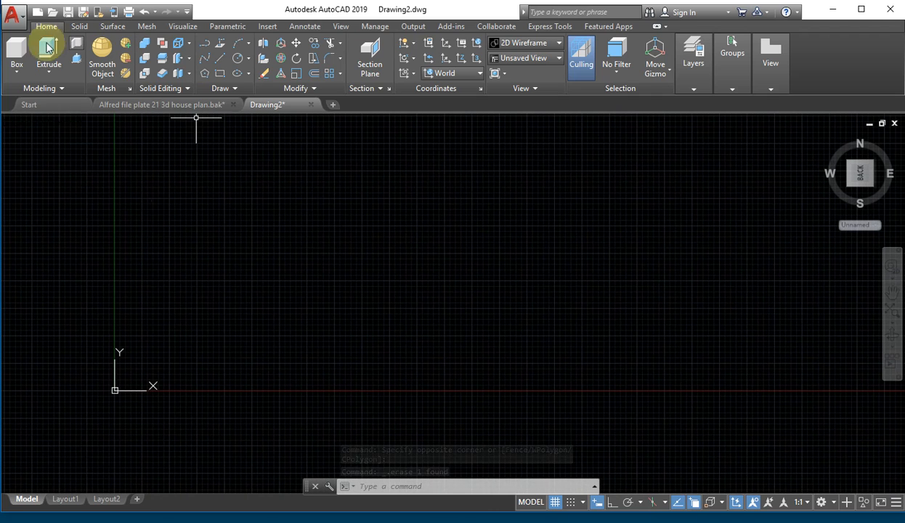
- Draw a circle by picking a centre point and then a radius point on the canvas
{"action": "left_click", "coordinate": [237, 58]}
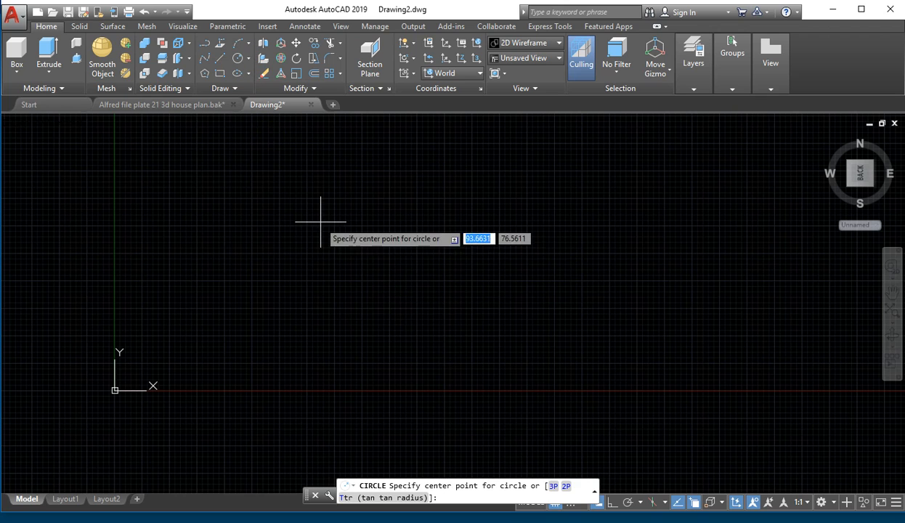
{"action": "left_click", "coordinate": [249, 187]}
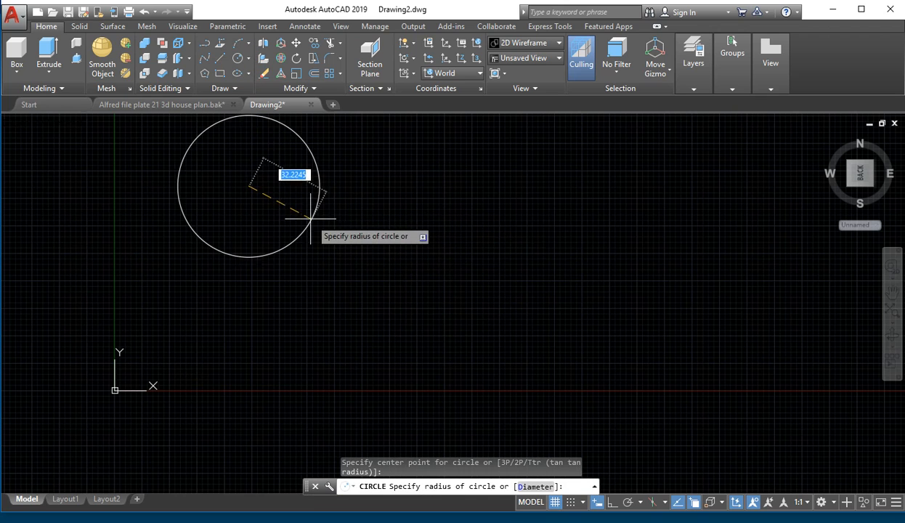
{"action": "middle_click_drag", "start_coordinate": [307, 208], "coordinate": [368, 358]}
{"action": "scroll", "coordinate": [376, 361], "scroll_direction": "up", "scroll_amount": 2}
{"action": "left_click", "coordinate": [372, 353]}
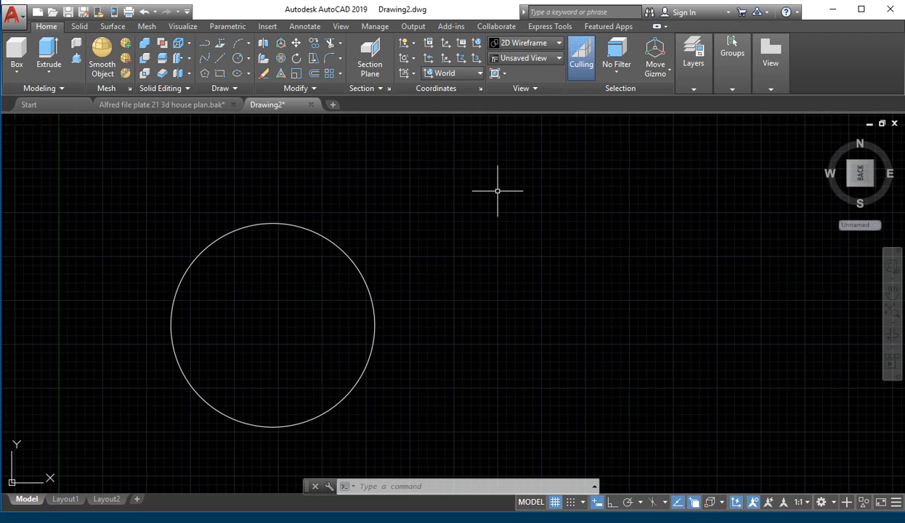
- Start HATCH with H, open the full Hatch and Gradient dialog and move it aside
{"action": "type", "text": "H"}
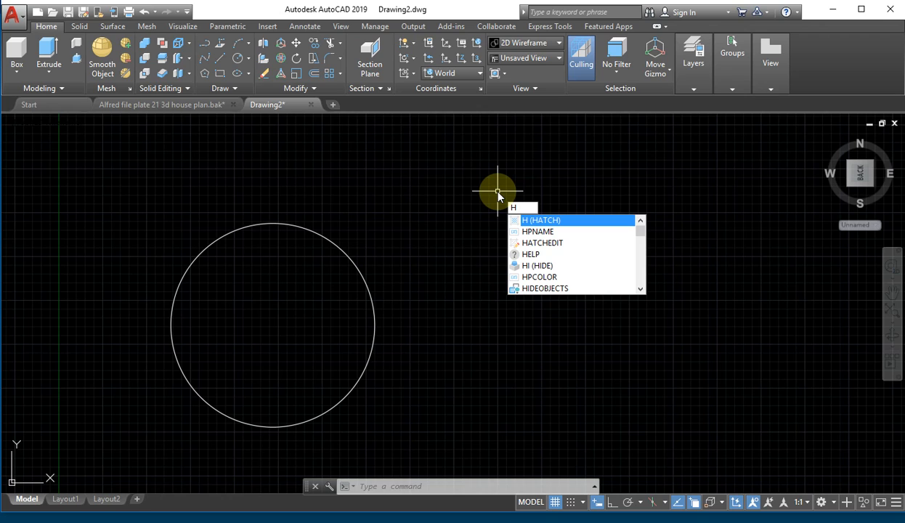
{"action": "key", "text": "Return"}
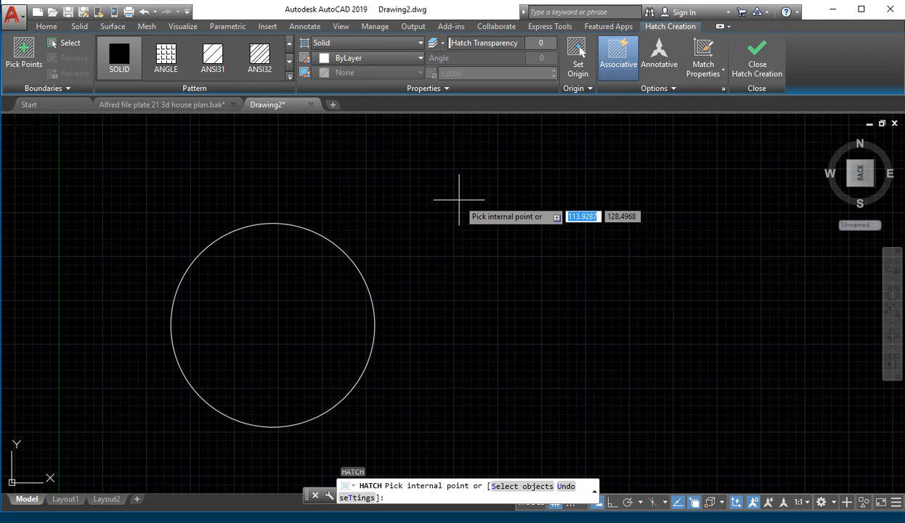
{"action": "left_click", "coordinate": [359, 499]}
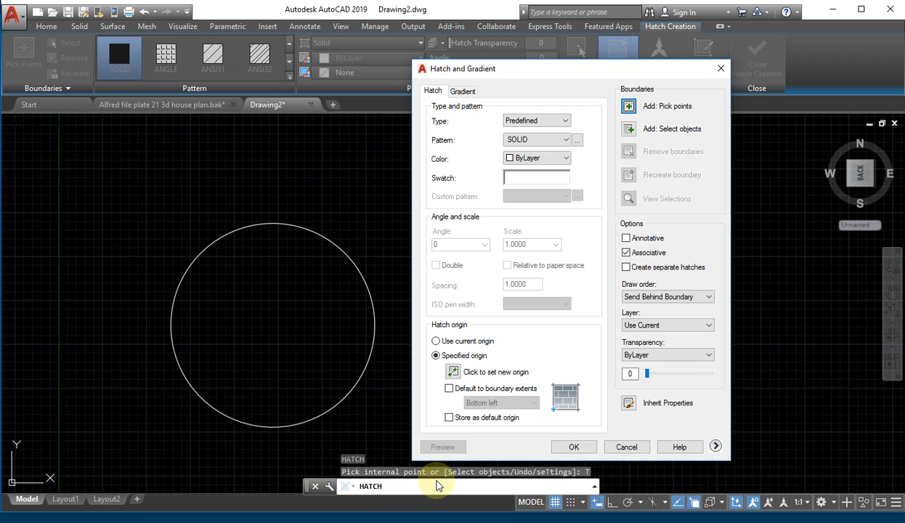
{"action": "left_click_drag", "start_coordinate": [564, 68], "coordinate": [589, 19]}
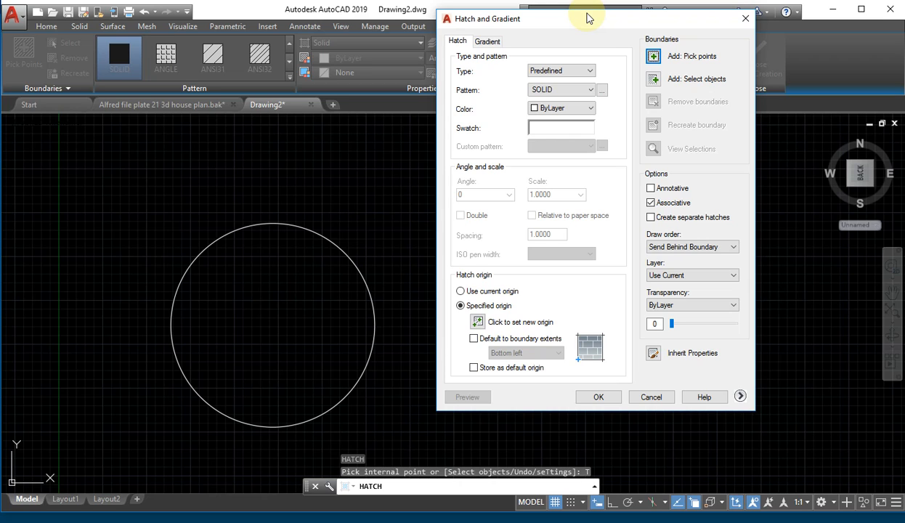
- Choose the ANSI31 diagonal-line pattern from the ANSI tab of the Hatch Pattern Palette
{"action": "left_click", "coordinate": [572, 127]}
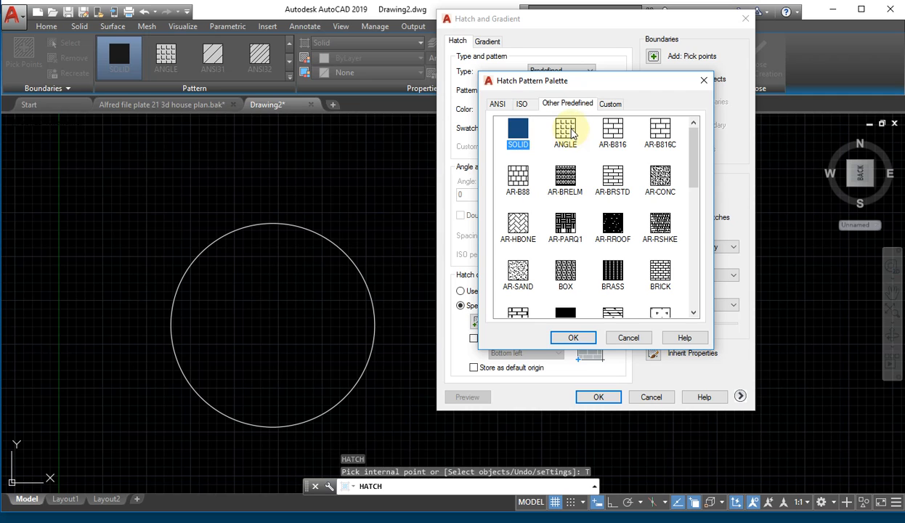
{"action": "scroll", "coordinate": [623, 196], "scroll_direction": "down", "scroll_amount": 2}
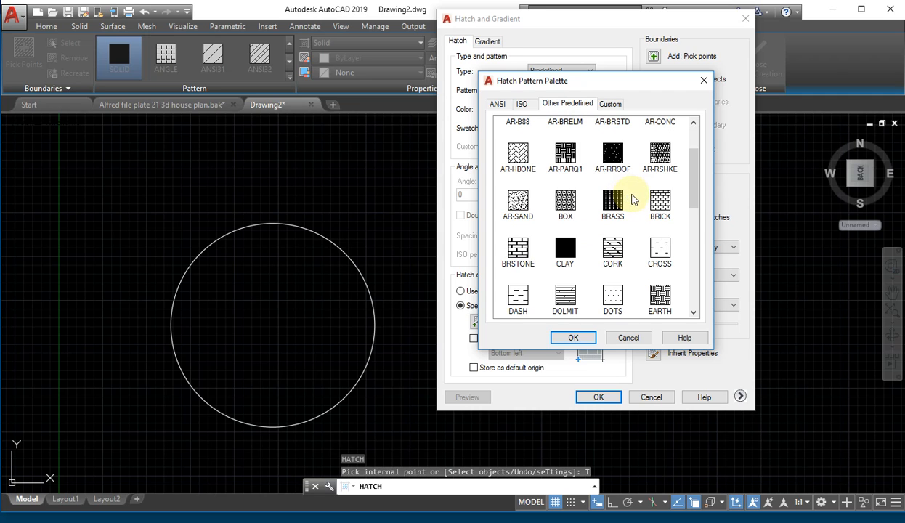
{"action": "scroll", "coordinate": [637, 202], "scroll_direction": "up", "scroll_amount": 3}
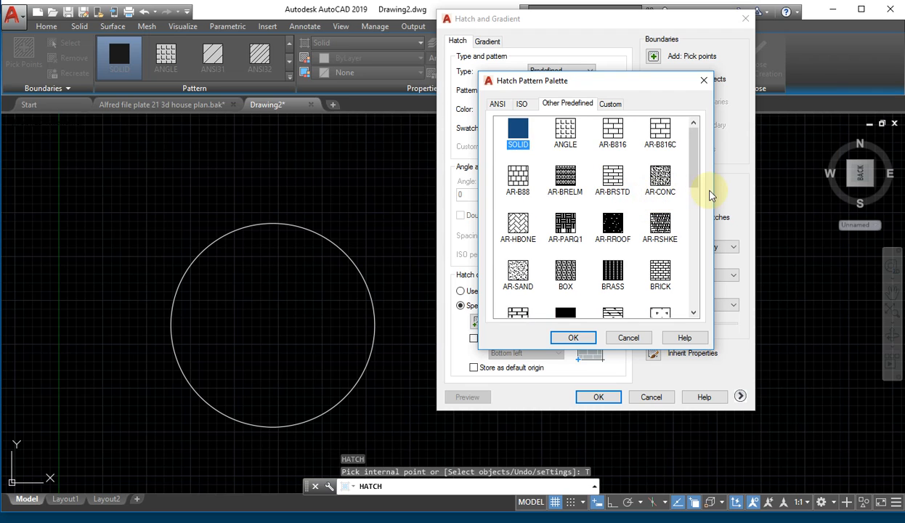
{"action": "mouse_move", "coordinate": [696, 160]}
{"action": "left_mouse_down"}
{"action": "mouse_move", "coordinate": [691, 236]}
{"action": "mouse_move", "coordinate": [699, 212]}
{"action": "mouse_move", "coordinate": [695, 132]}
{"action": "left_mouse_up"}
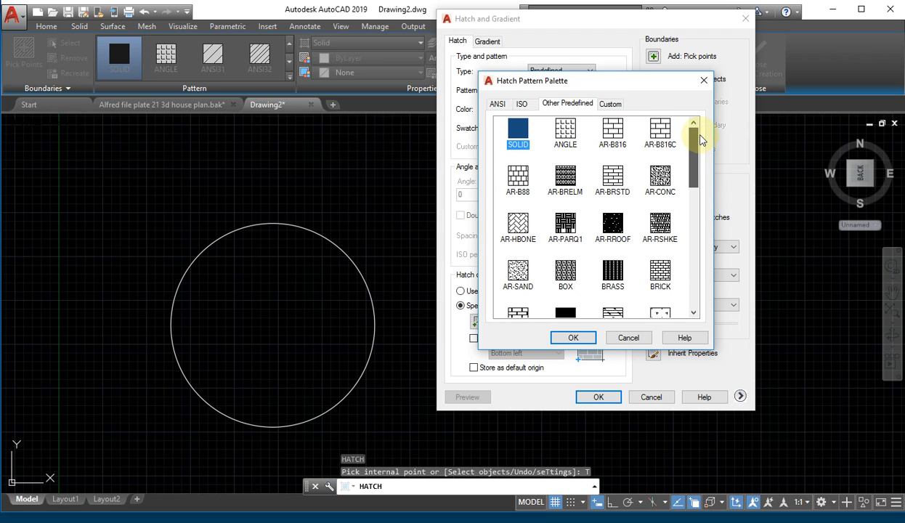
{"action": "left_click", "coordinate": [498, 105]}
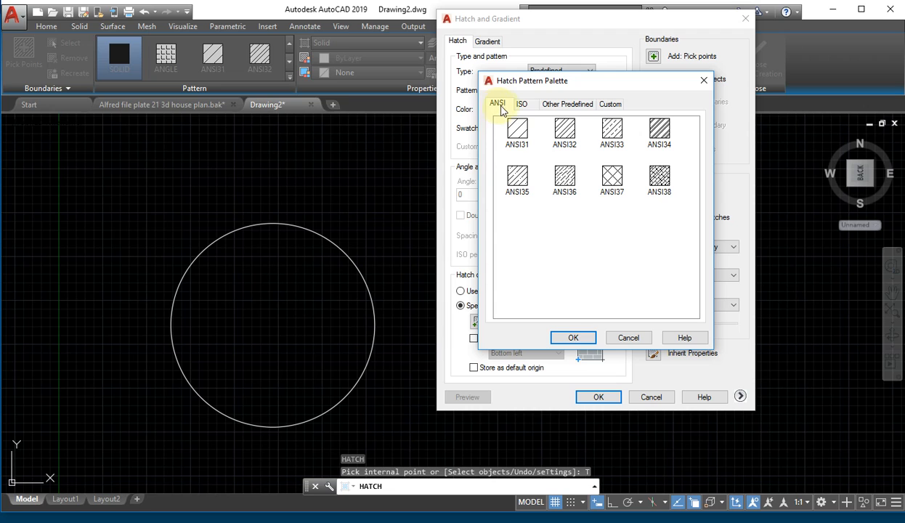
{"action": "left_click", "coordinate": [517, 132]}
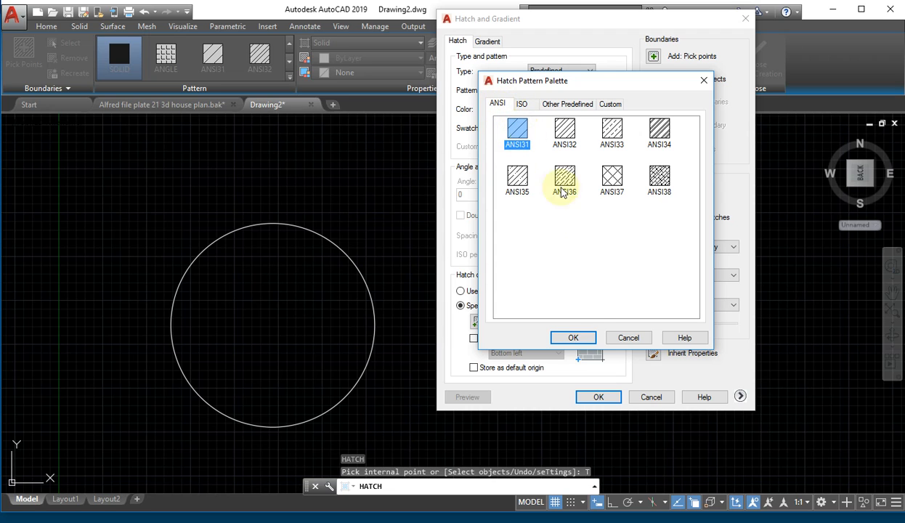
{"action": "left_click", "coordinate": [573, 338]}
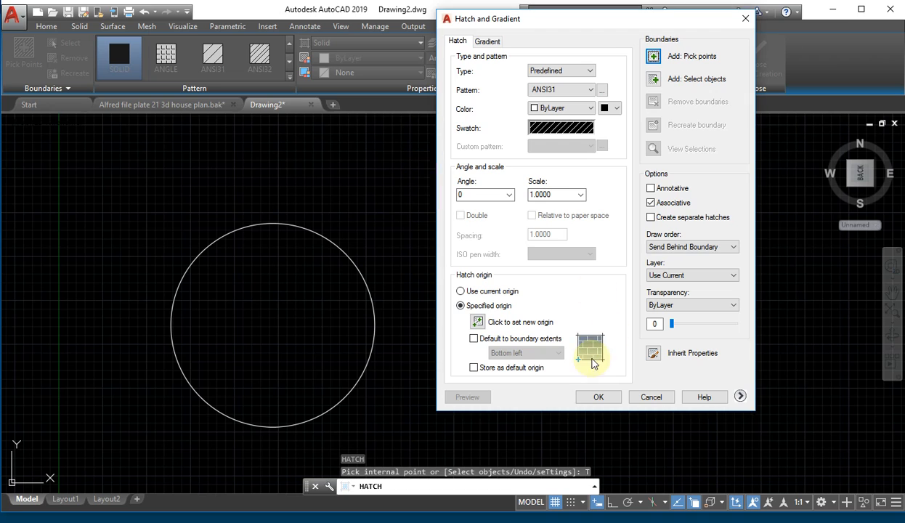
- Try to hatch inside the circle, undoing the preview and picking the interior again
{"action": "left_click", "coordinate": [598, 397]}
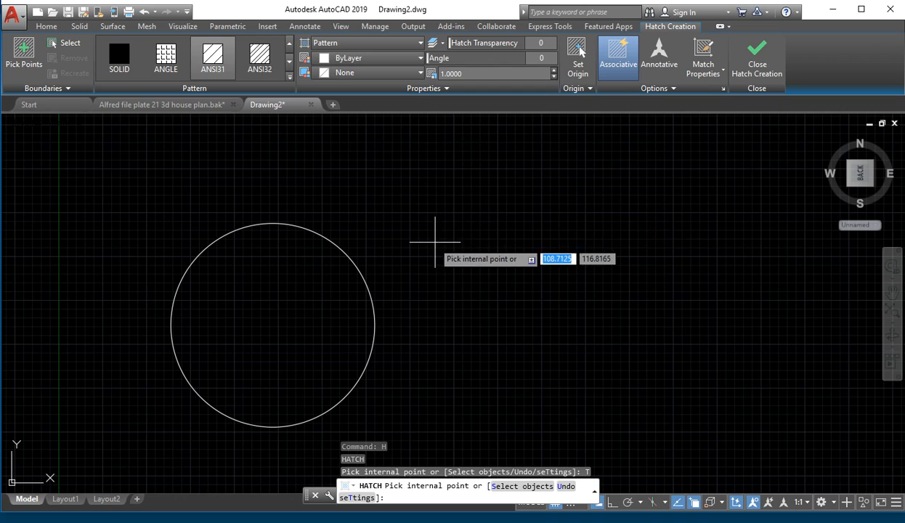
{"action": "left_click", "coordinate": [320, 284]}
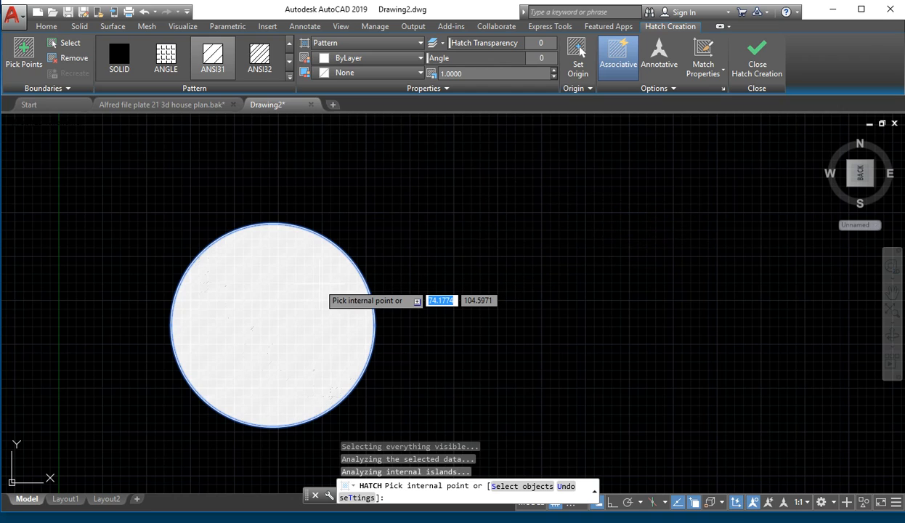
{"action": "scroll", "coordinate": [254, 297], "scroll_direction": "up", "scroll_amount": 5}
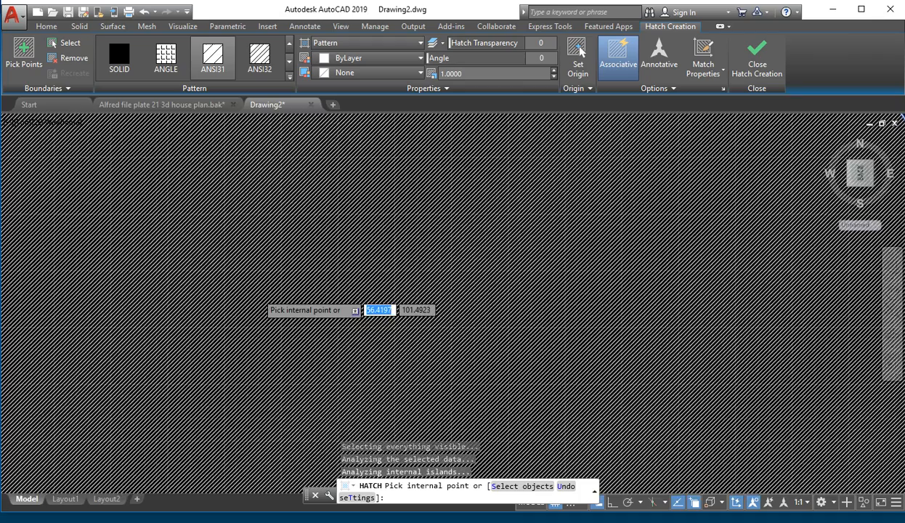
{"action": "scroll", "coordinate": [254, 297], "scroll_direction": "down", "scroll_amount": 1}
{"action": "scroll", "coordinate": [258, 295], "scroll_direction": "down", "scroll_amount": 4}
{"action": "scroll", "coordinate": [258, 294], "scroll_direction": "up", "scroll_amount": 1}
{"action": "scroll", "coordinate": [259, 294], "scroll_direction": "down", "scroll_amount": 4}
{"action": "scroll", "coordinate": [259, 294], "scroll_direction": "up", "scroll_amount": 3}
{"action": "key", "text": "ctrl+z"}
{"action": "left_click", "coordinate": [259, 308]}
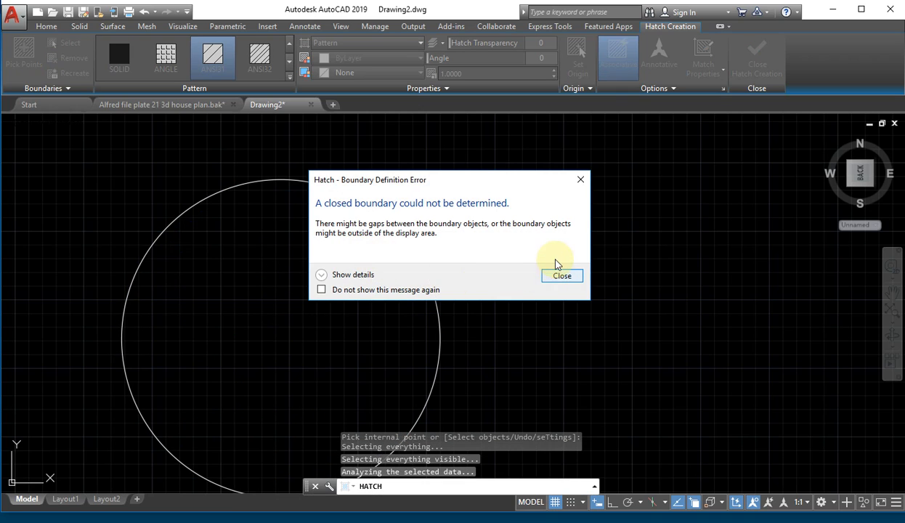
- Dismiss the boundary error, cancel HATCH and delete the circle
{"action": "left_click", "coordinate": [562, 276]}
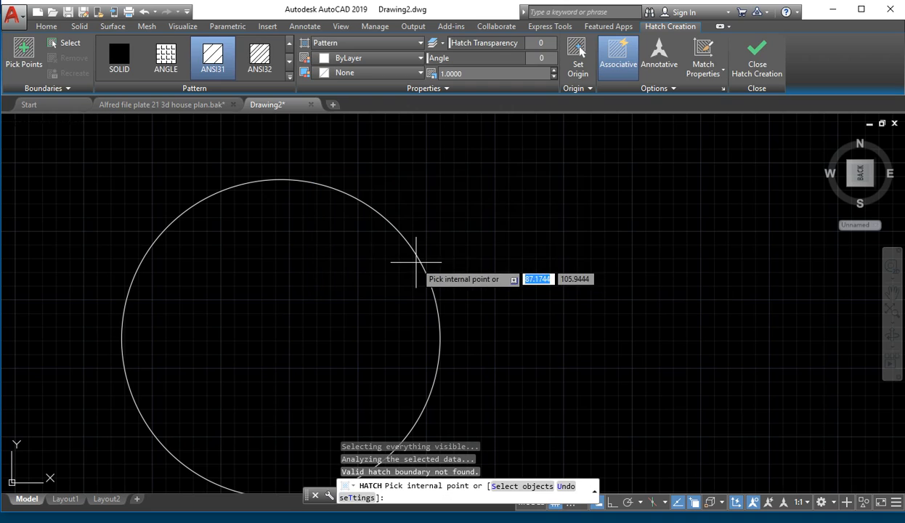
{"action": "key", "text": "Escape"}
{"action": "left_click_drag", "start_coordinate": [455, 242], "coordinate": [360, 289]}
{"action": "key", "text": "Delete"}
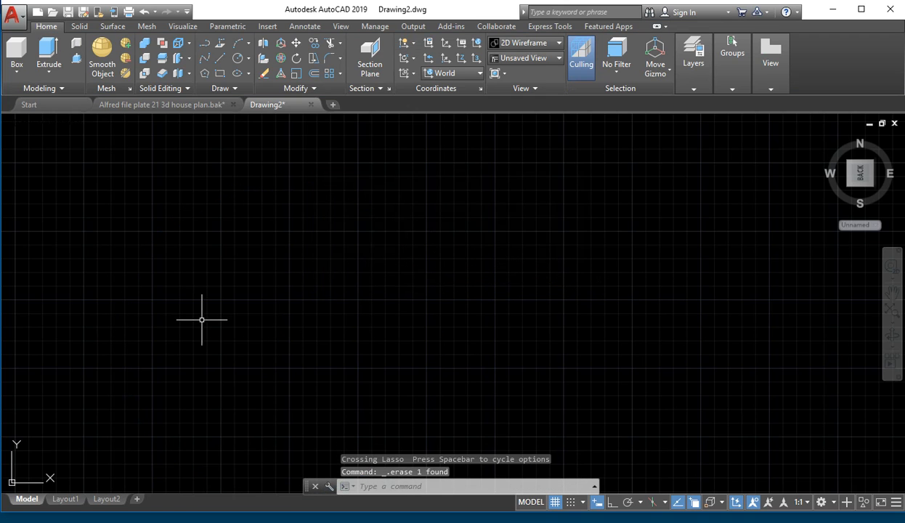
- Draw a new circle on the left of the canvas with the C command
{"action": "scroll", "coordinate": [202, 319], "scroll_direction": "up", "scroll_amount": 6}
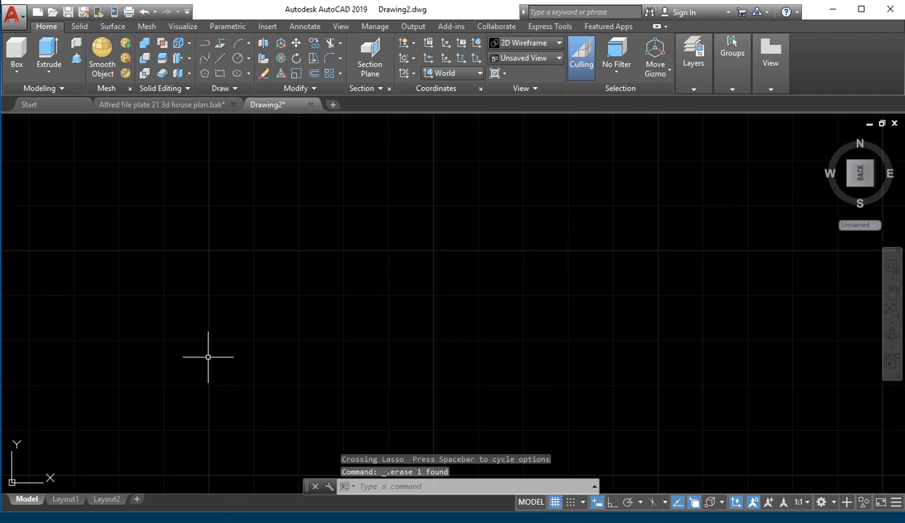
{"action": "scroll", "coordinate": [212, 352], "scroll_direction": "down", "scroll_amount": 4}
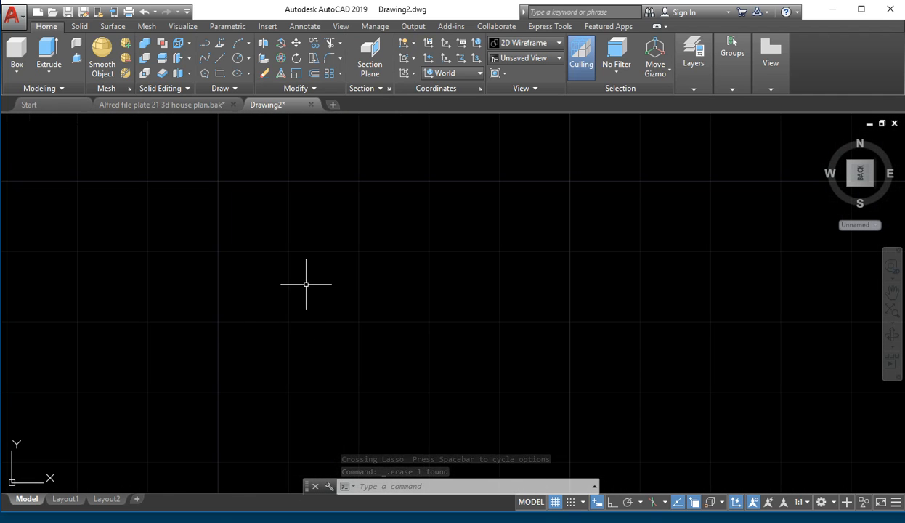
{"action": "type", "text": "c"}
{"action": "key", "text": "Return"}
{"action": "left_click", "coordinate": [259, 294]}
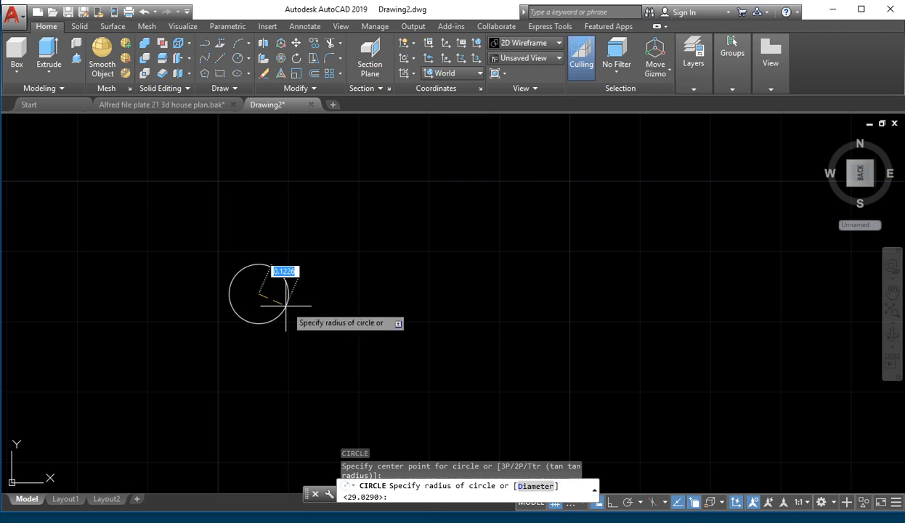
{"action": "left_click", "coordinate": [399, 356]}
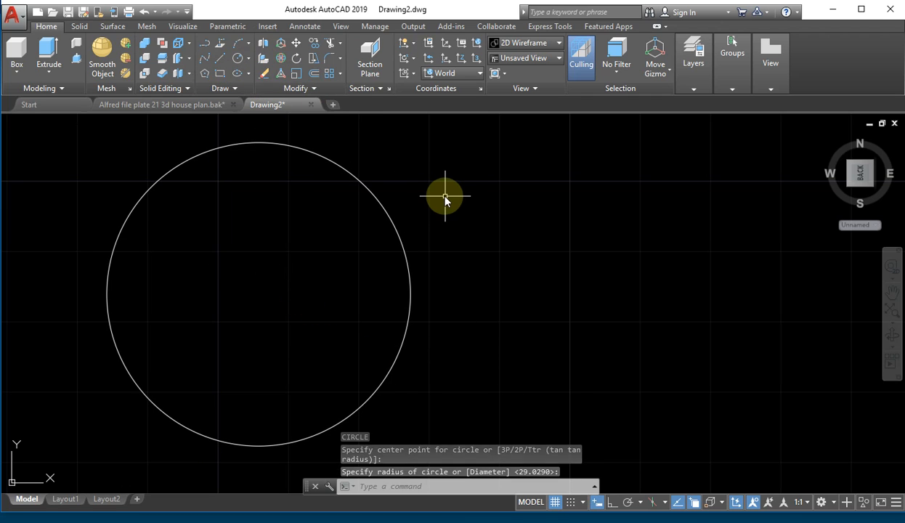
- Hatch the new circle's interior with the ANSI31 pattern using H
{"action": "type", "text": "h"}
{"action": "key", "text": "Return"}
{"action": "left_click", "coordinate": [283, 202]}
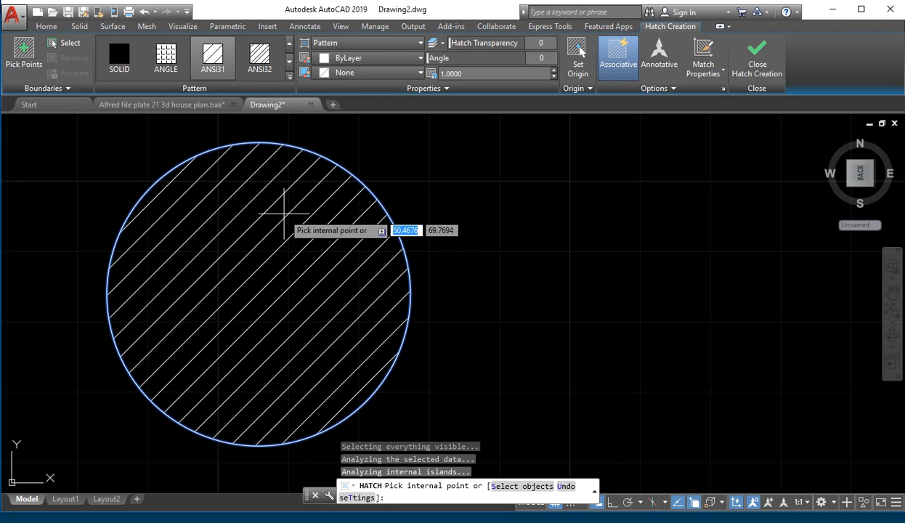
{"action": "left_click", "coordinate": [283, 214]}
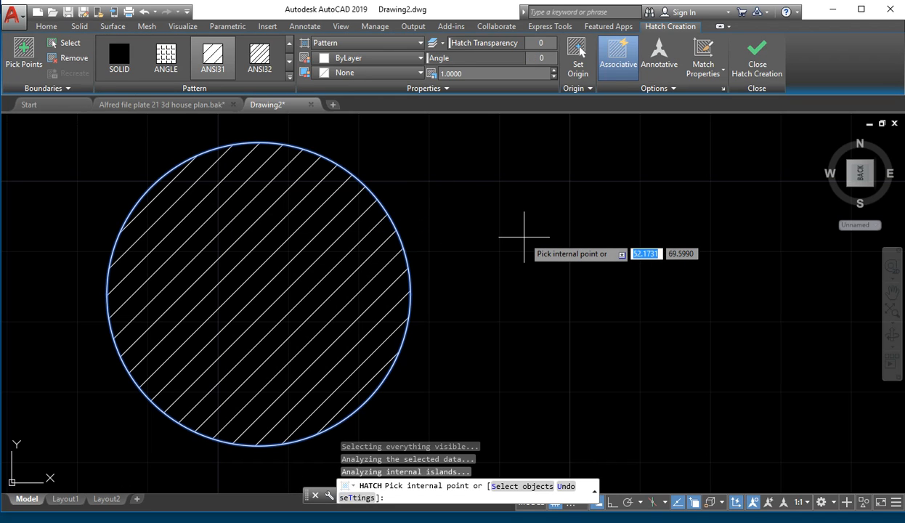
- Switch the circle's hatch from ANSI38 to the AR-BRSTD brick pattern in the Pattern gallery
{"action": "left_click", "coordinate": [289, 75]}
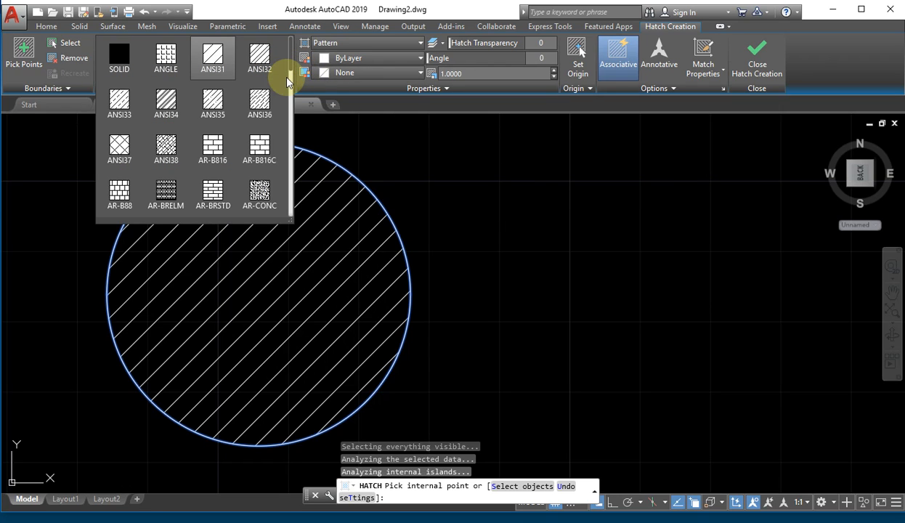
{"action": "left_click", "coordinate": [172, 142]}
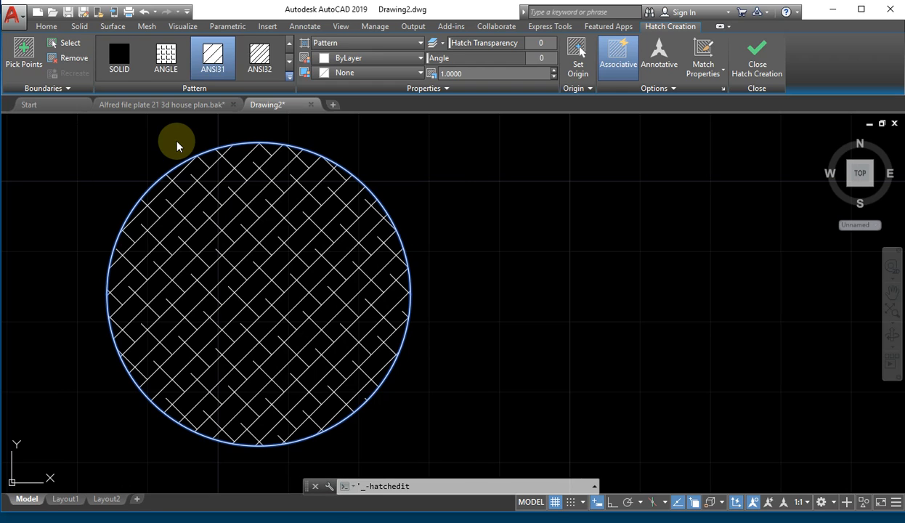
{"action": "left_click", "coordinate": [289, 62]}
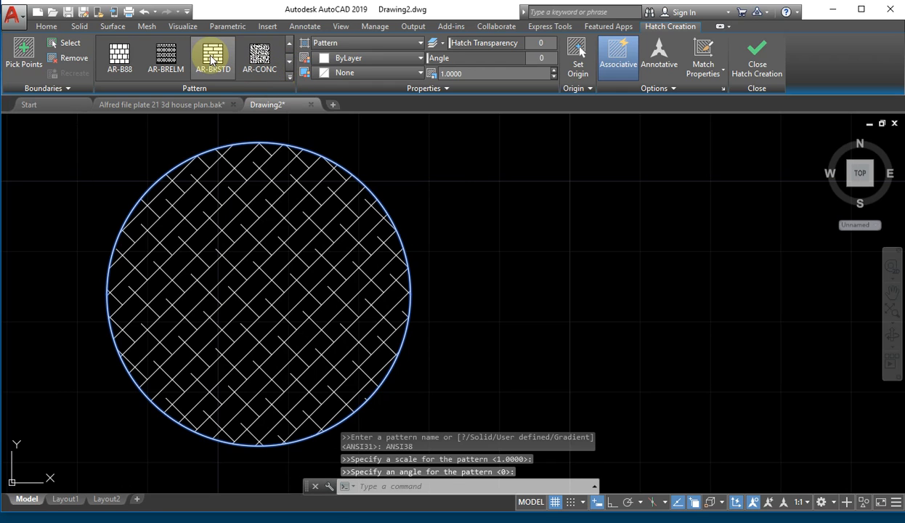
{"action": "left_click", "coordinate": [213, 60]}
{"action": "left_click", "coordinate": [246, 65]}
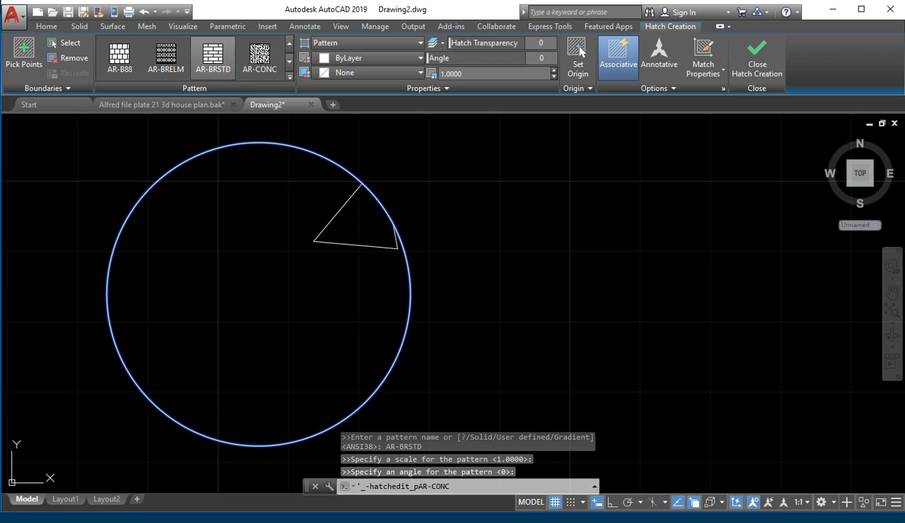
{"action": "left_click", "coordinate": [210, 54]}
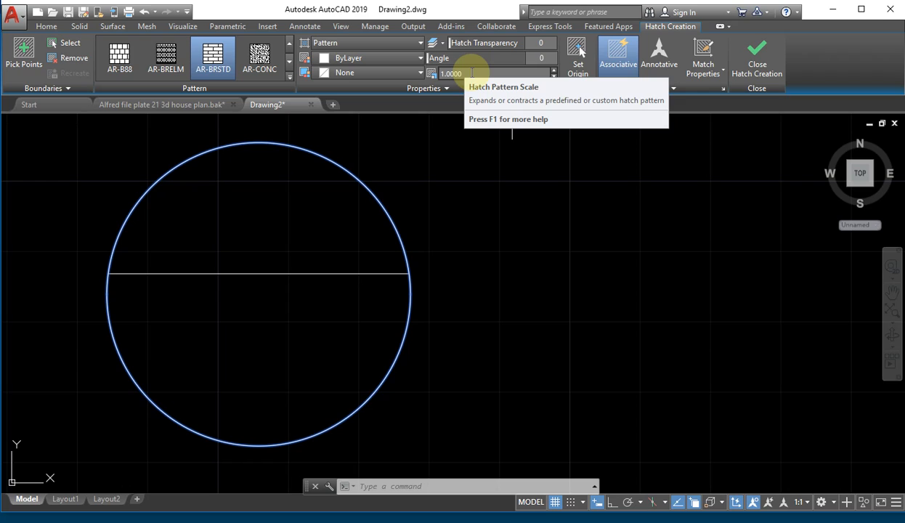
- Set the hatch pattern scale to 0.1 and switch the pattern to AR-CONC concrete
{"action": "left_click", "coordinate": [473, 73]}
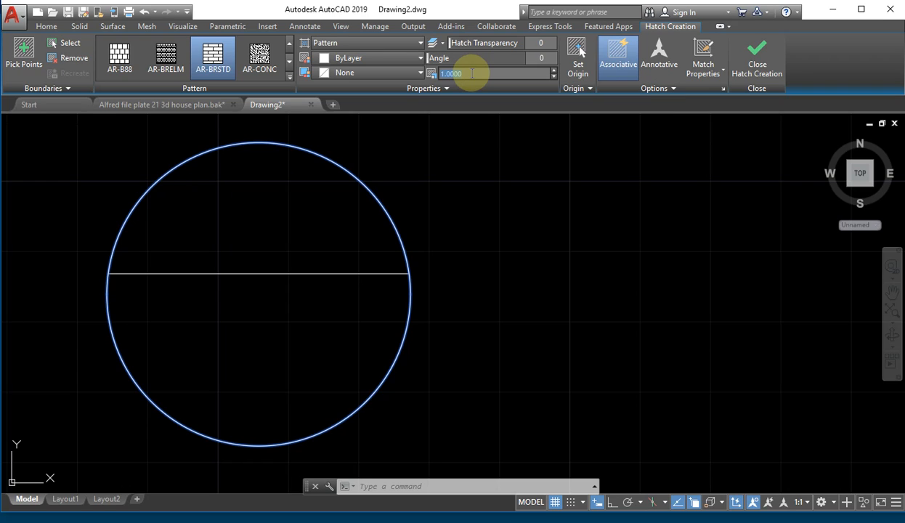
{"action": "left_click", "coordinate": [449, 77]}
{"action": "left_click_drag", "start_coordinate": [469, 76], "coordinate": [436, 77]}
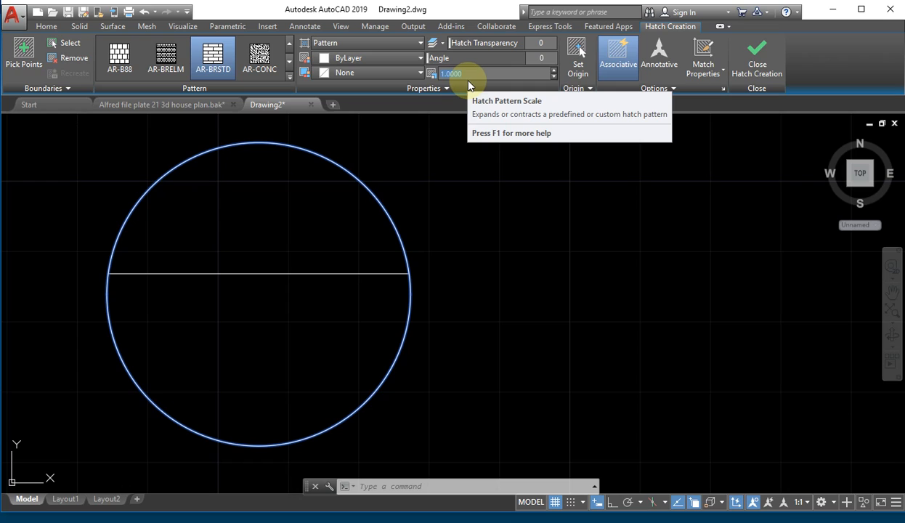
{"action": "type", "text": ".1"}
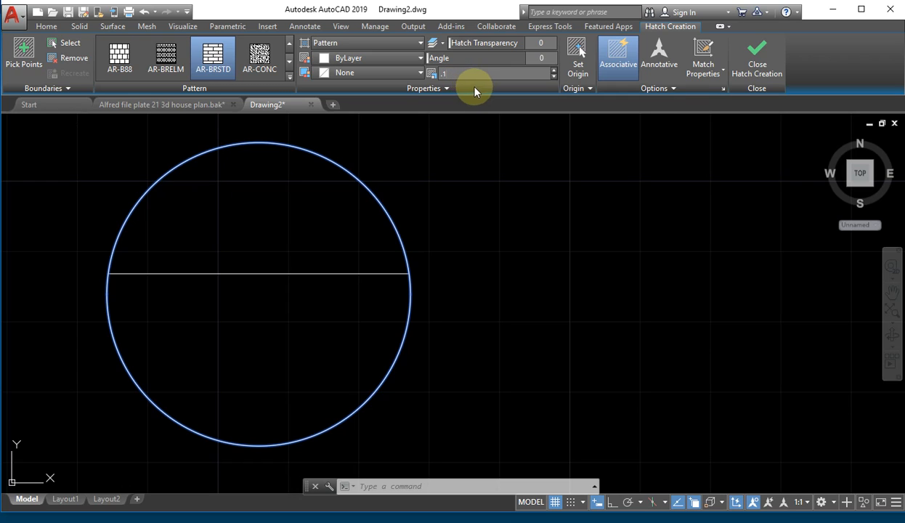
{"action": "key", "text": "Return"}
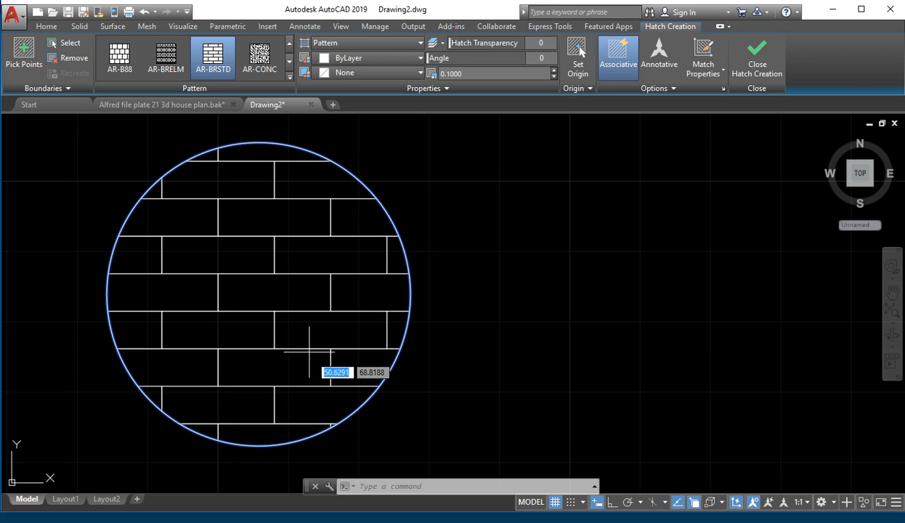
{"action": "left_click", "coordinate": [263, 62]}
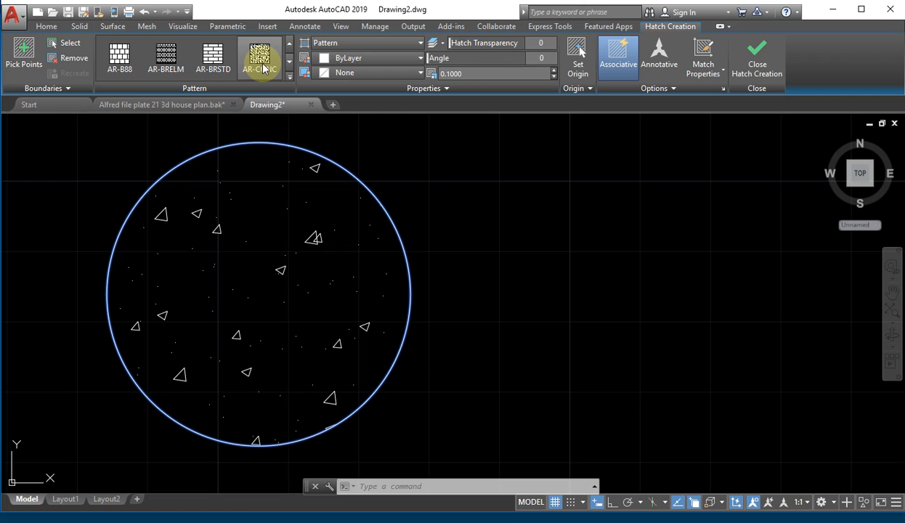
- Confirm AR-CONC concrete as the circle's hatch pattern at scale 0.1
{"action": "left_click", "coordinate": [264, 68]}
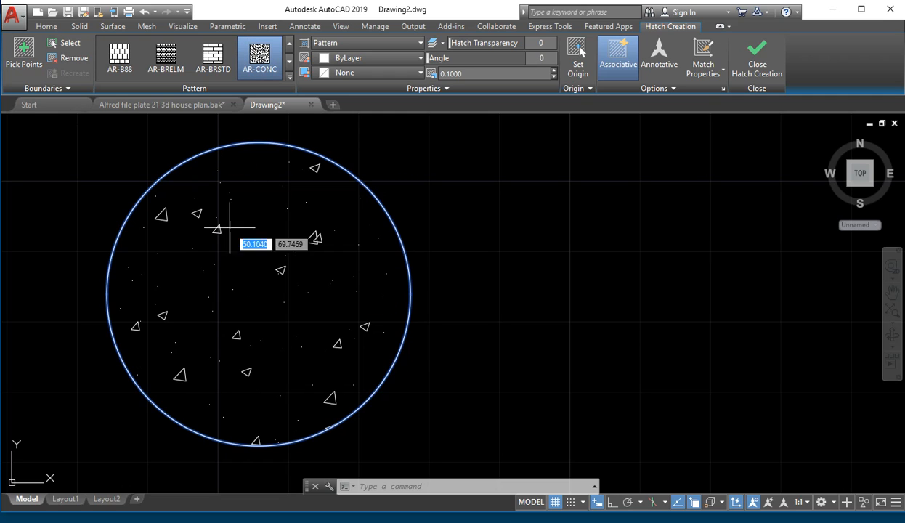
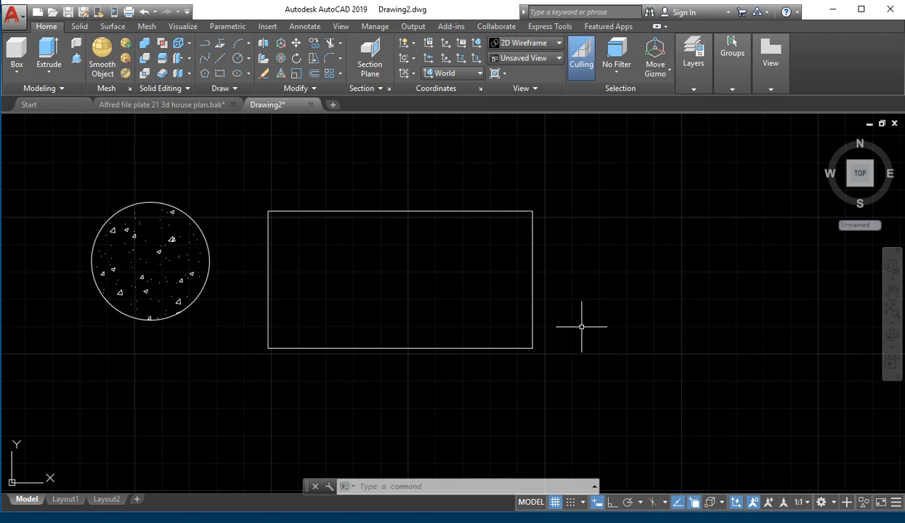
- Start GRADIENT from the GRA autocomplete and open the Hatch and Gradient settings dialog
{"action": "type", "text": "gra"}
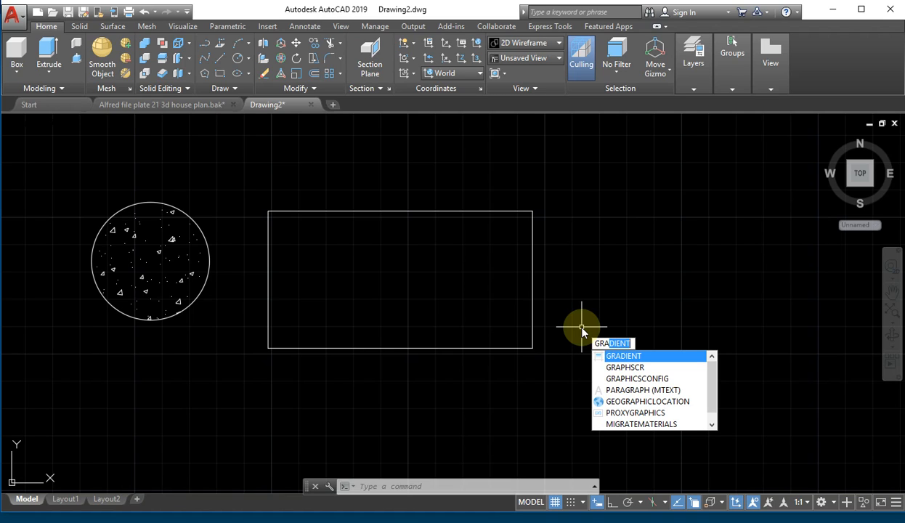
{"action": "left_click", "coordinate": [614, 356]}
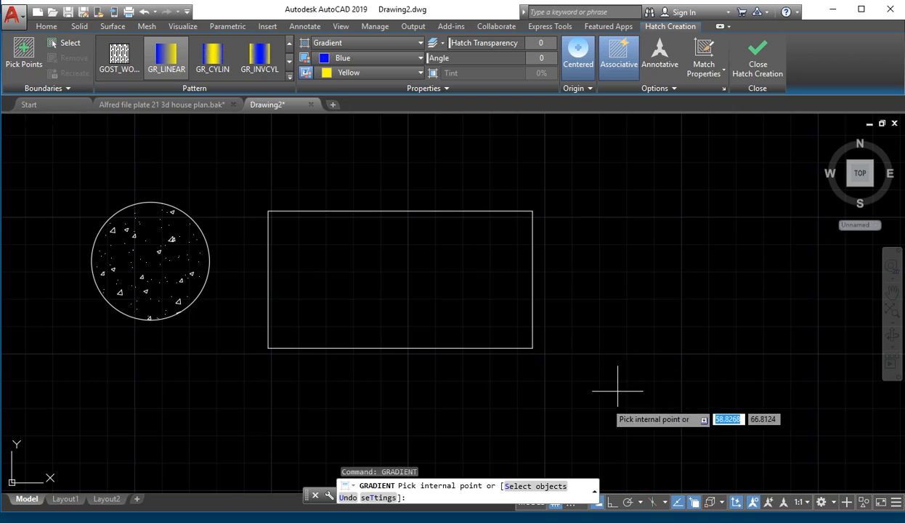
{"action": "left_click", "coordinate": [389, 501]}
{"action": "mouse_move", "coordinate": [556, 22]}
{"action": "left_mouse_down"}
{"action": "mouse_move", "coordinate": [735, 22]}
{"action": "mouse_move", "coordinate": [676, 26]}
{"action": "mouse_move", "coordinate": [688, 30]}
{"action": "left_mouse_up"}
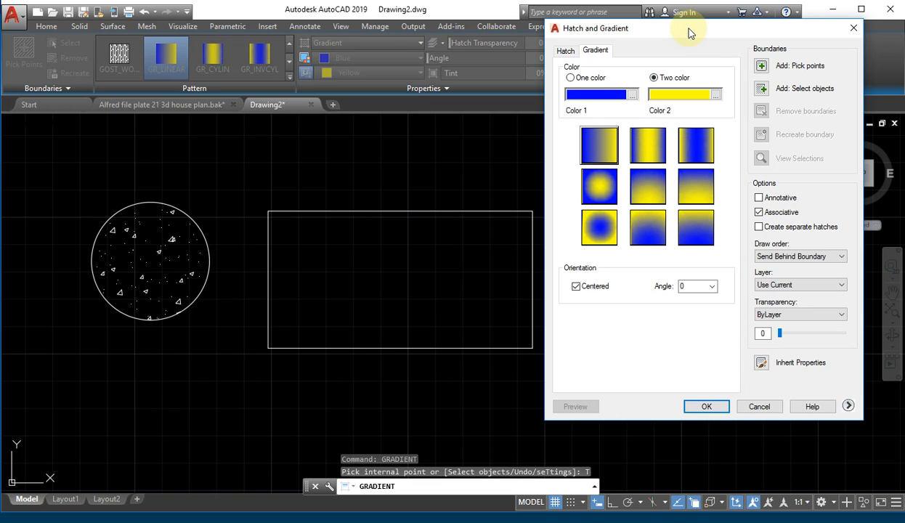
- Change gradient Color 2 from yellow to white and accept the blue-to-white settings
{"action": "left_click", "coordinate": [713, 95]}
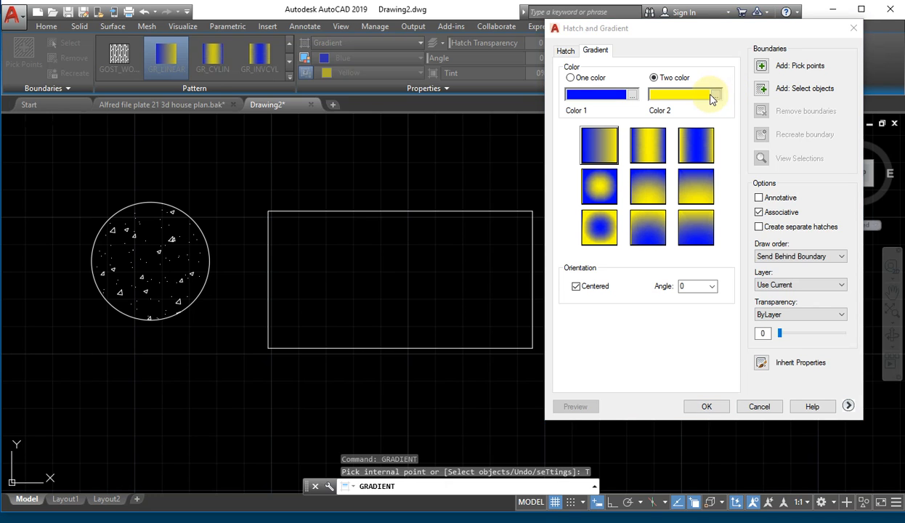
{"action": "mouse_move", "coordinate": [629, 150]}
{"action": "left_mouse_down"}
{"action": "mouse_move", "coordinate": [657, 204]}
{"action": "mouse_move", "coordinate": [762, 210]}
{"action": "mouse_move", "coordinate": [743, 203]}
{"action": "left_mouse_up"}
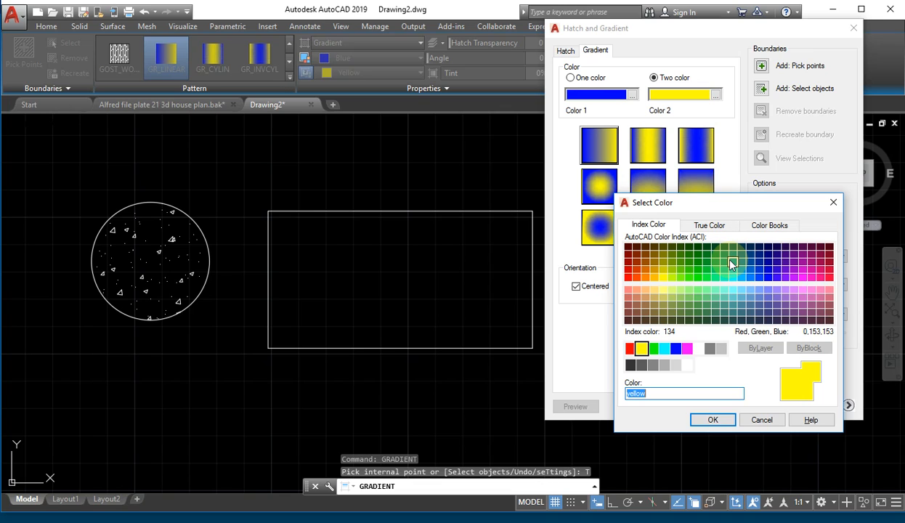
{"action": "left_click", "coordinate": [699, 349]}
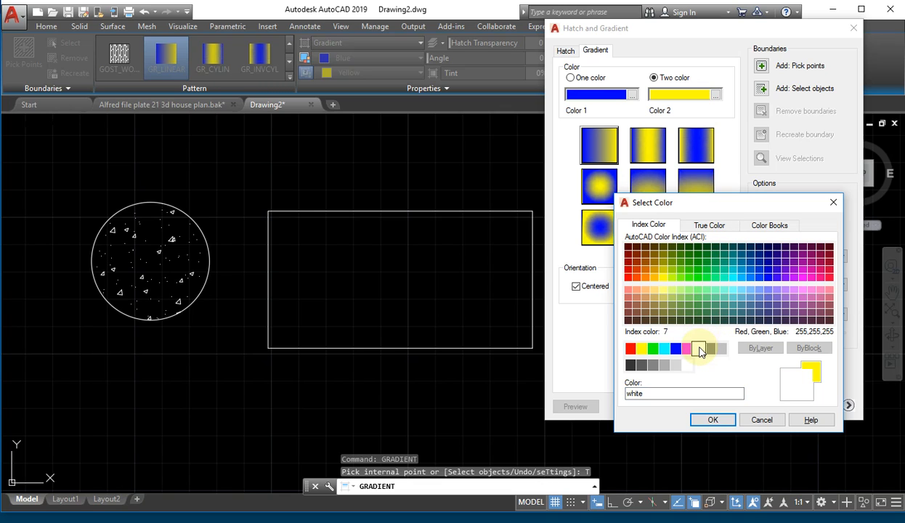
{"action": "left_click", "coordinate": [716, 420]}
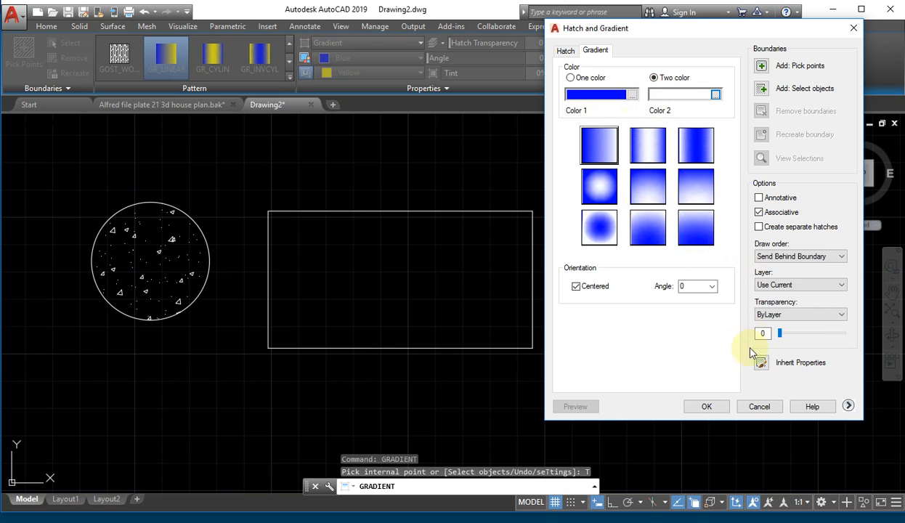
{"action": "left_click", "coordinate": [707, 408]}
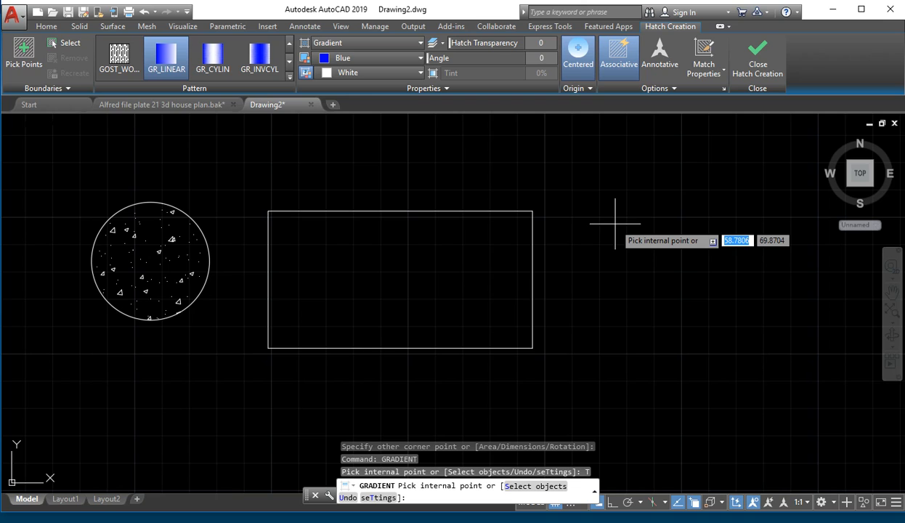
- Fill the rectangle with the blue-to-white linear gradient, then bring back the gradient settings
{"action": "left_click", "coordinate": [385, 258]}
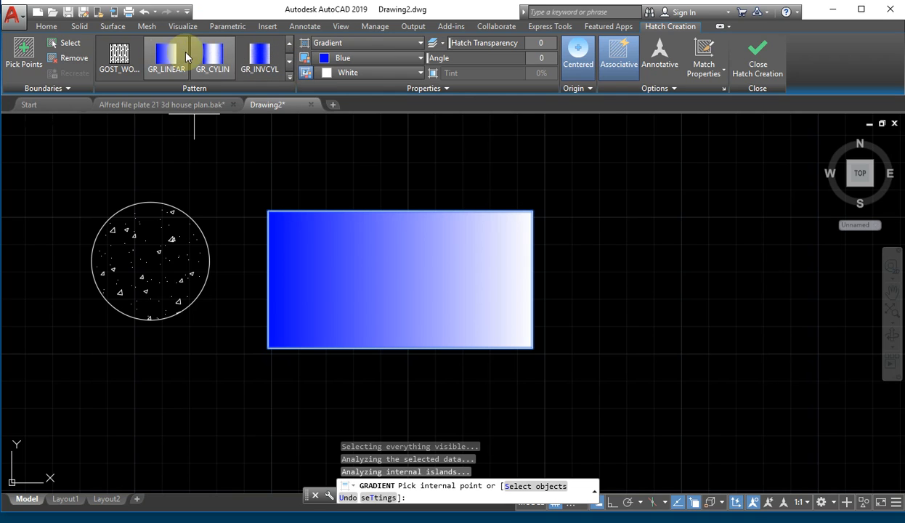
{"action": "left_click", "coordinate": [390, 498]}
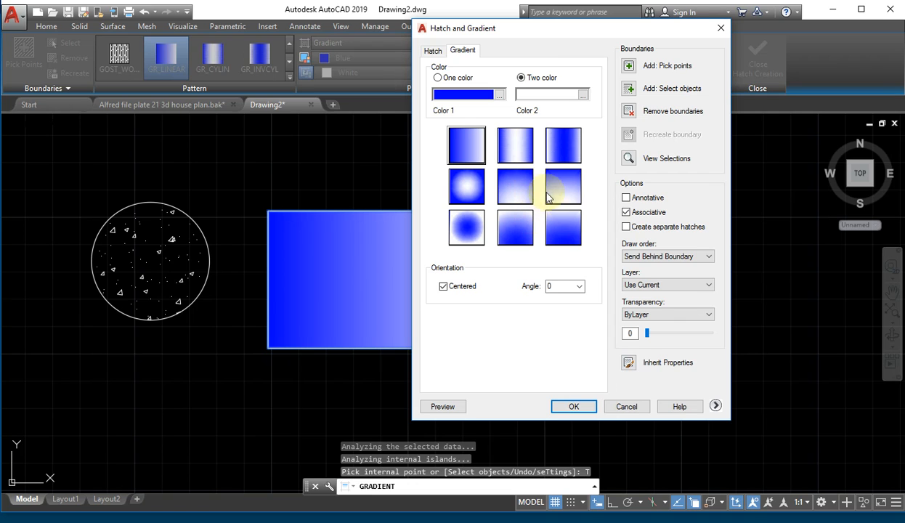
- Give the rectangle the GR_INVCYL gradient: blue through the middle, white at both sides
{"action": "left_click", "coordinate": [560, 148]}
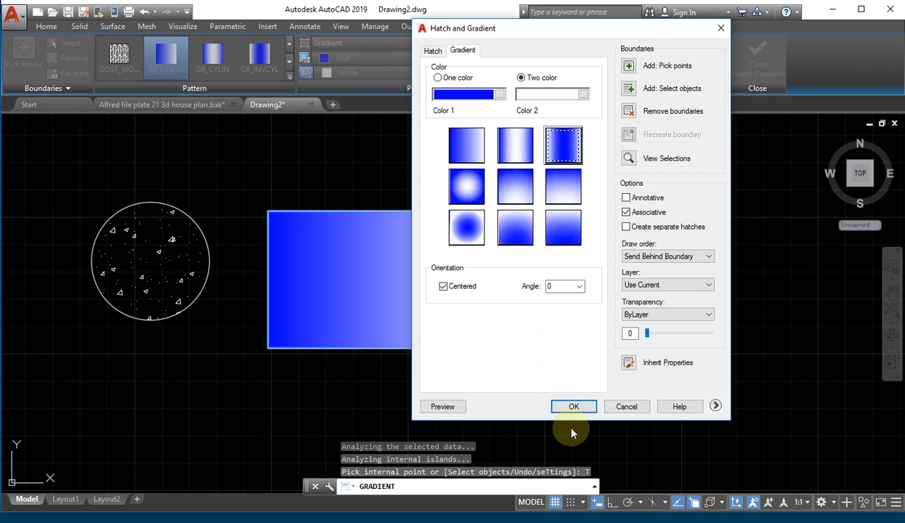
{"action": "left_click", "coordinate": [573, 406]}
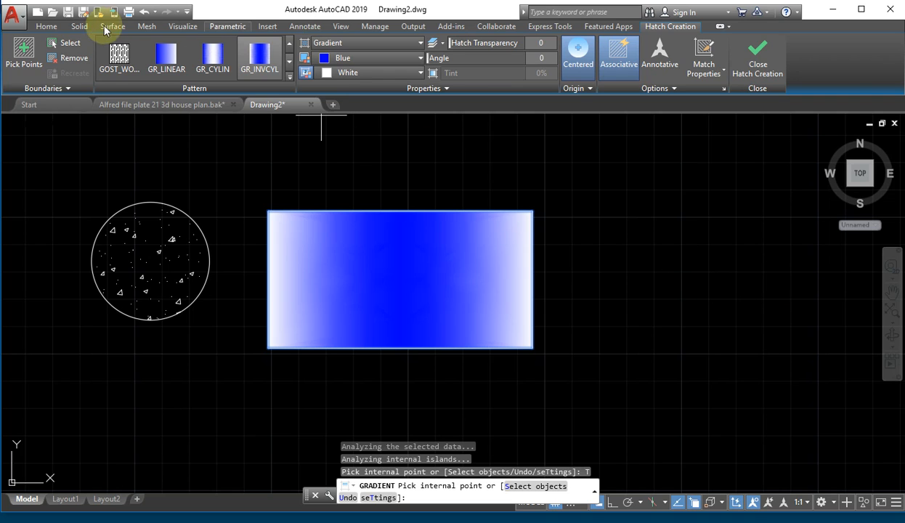
{"action": "left_click", "coordinate": [48, 28]}
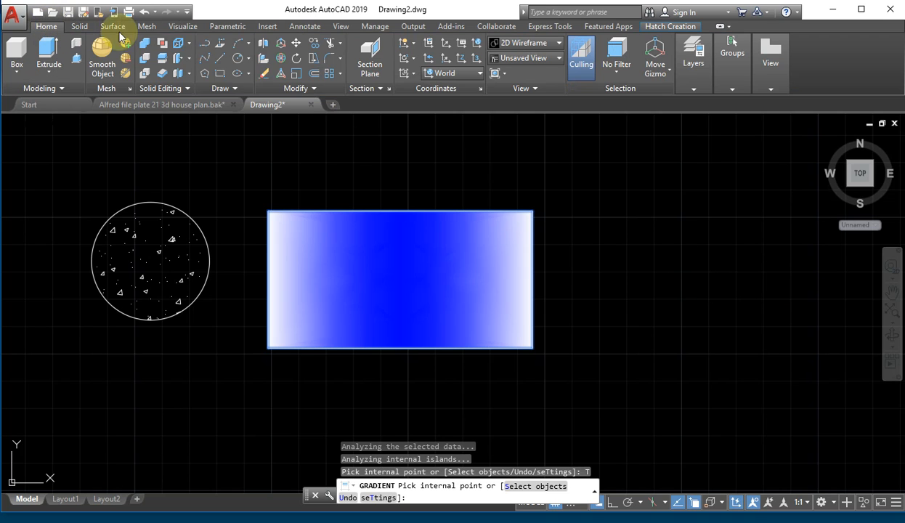
- Start a spline beside the rectangle and place the blob's top and right-side fit points
{"action": "left_click", "coordinate": [209, 66]}
{"action": "scroll", "coordinate": [602, 218], "scroll_direction": "down", "scroll_amount": 2}
{"action": "middle_click_drag", "start_coordinate": [721, 329], "coordinate": [401, 306]}
{"action": "left_click", "coordinate": [348, 262]}
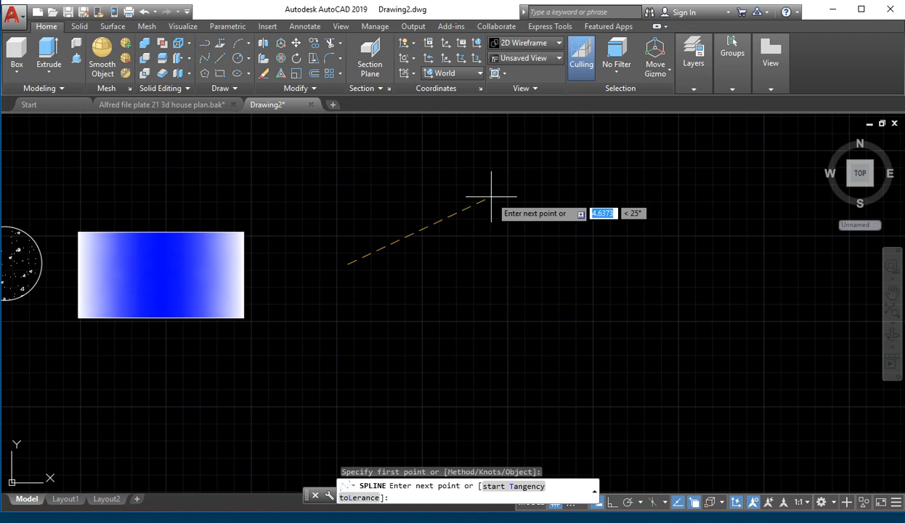
{"action": "left_click", "coordinate": [435, 181]}
{"action": "left_click", "coordinate": [541, 240]}
{"action": "left_click", "coordinate": [589, 327]}
{"action": "left_click", "coordinate": [657, 336]}
{"action": "left_click", "coordinate": [769, 438]}
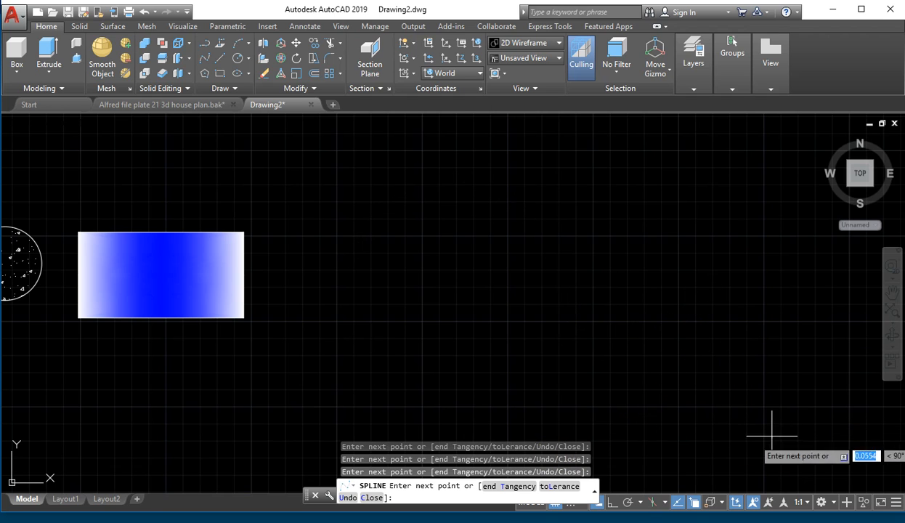
- Add the blob's bottom and left fit points, closing the spline back at its start
{"action": "scroll", "coordinate": [681, 476], "scroll_direction": "down", "scroll_amount": 3}
{"action": "scroll", "coordinate": [680, 474], "scroll_direction": "up", "scroll_amount": 2}
{"action": "middle_click_drag", "start_coordinate": [673, 472], "coordinate": [664, 367]}
{"action": "left_click", "coordinate": [602, 409]}
{"action": "left_click", "coordinate": [546, 369]}
{"action": "left_click", "coordinate": [457, 317]}
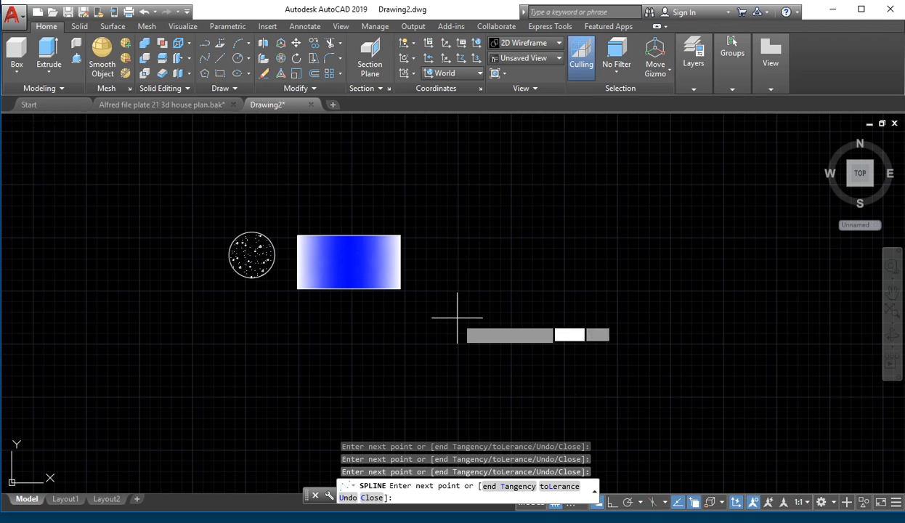
{"action": "left_click", "coordinate": [466, 255]}
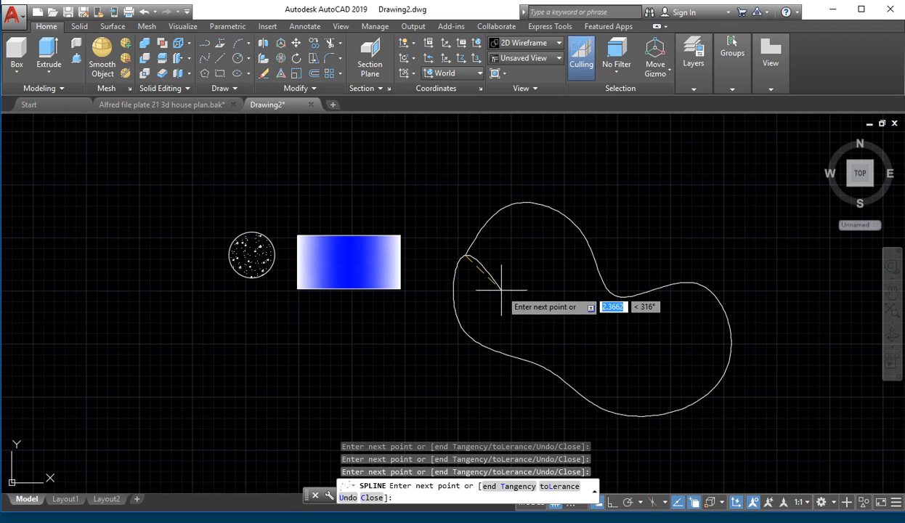
{"action": "key", "text": "Return"}
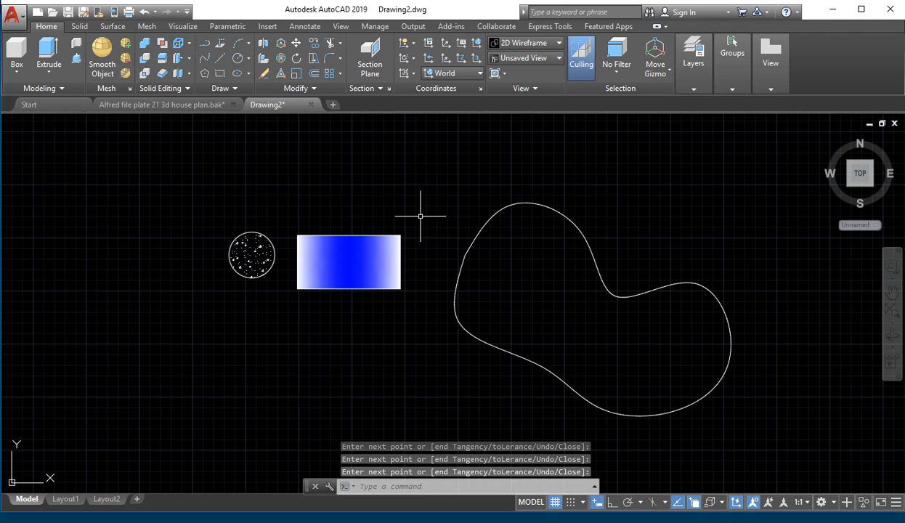
- Fill the spline blob with a GR_LINEAR blue-to-white gradient via the GRAD command
{"action": "type", "text": "grad"}
{"action": "key", "text": "Return"}
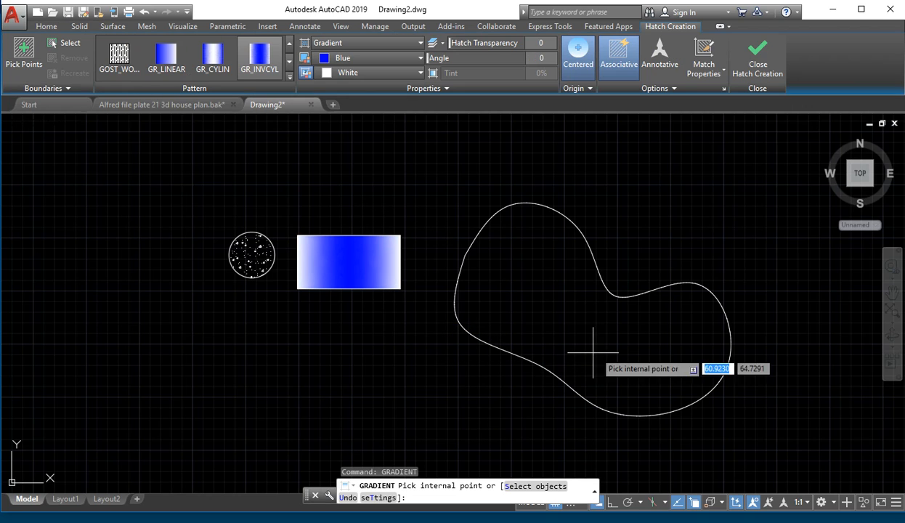
{"action": "left_click", "coordinate": [610, 350]}
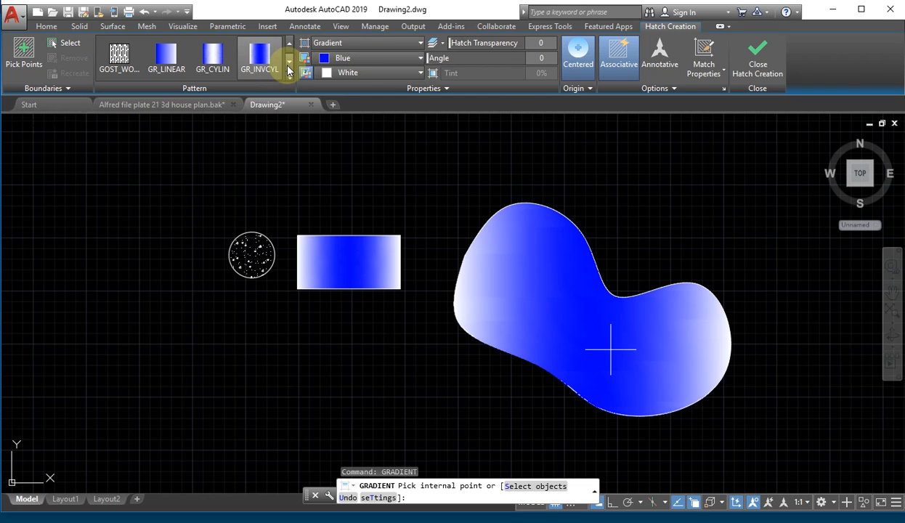
{"action": "left_click", "coordinate": [288, 79]}
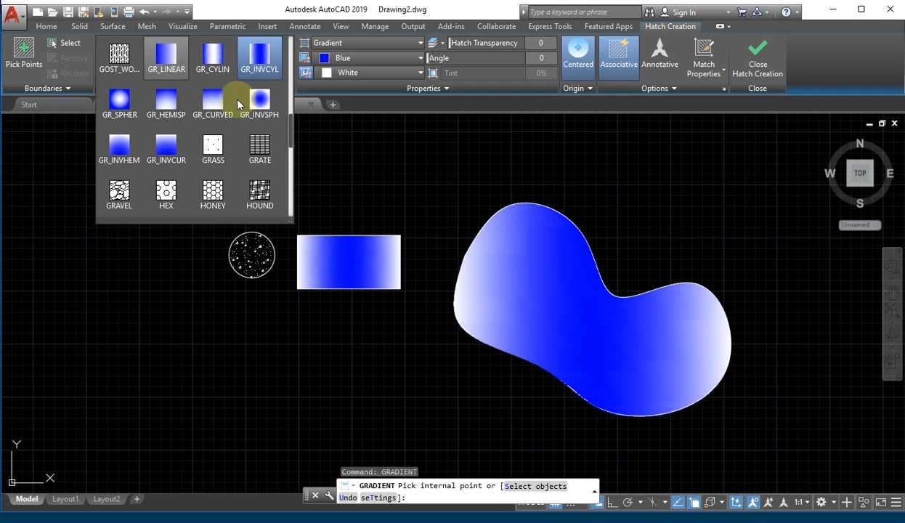
{"action": "left_click", "coordinate": [166, 56]}
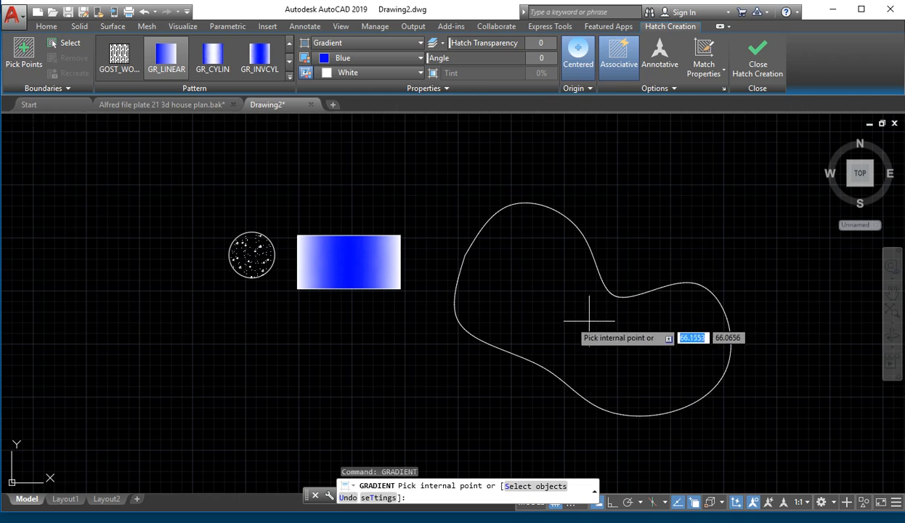
{"action": "left_click", "coordinate": [553, 320]}
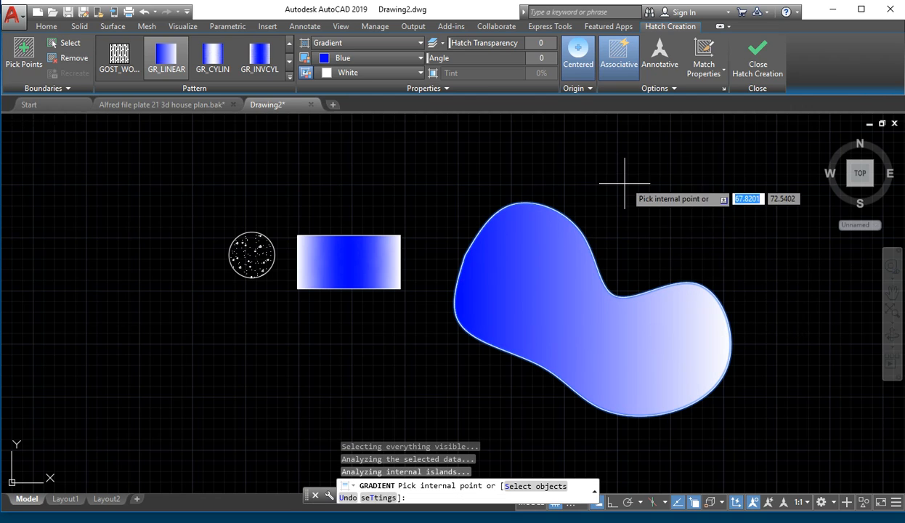
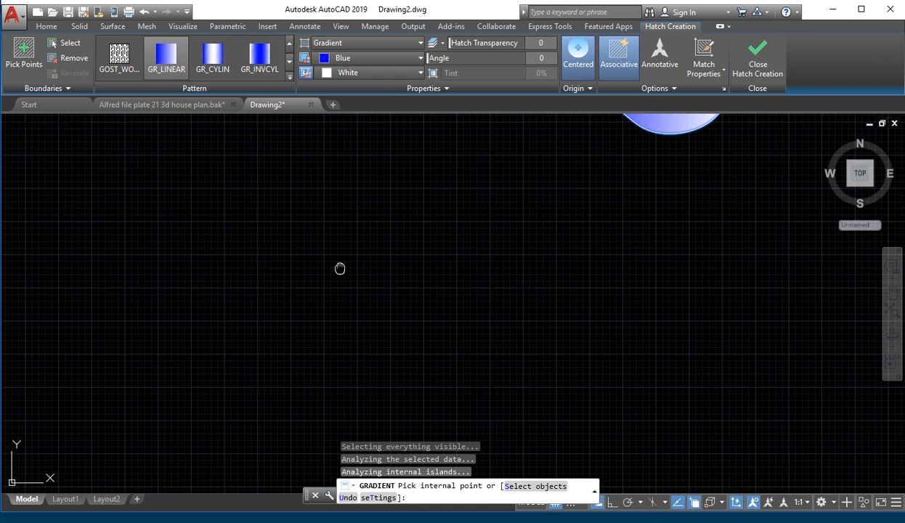
- Bring the blue-to-white gradient blob into view and end the gradient fill command
{"action": "scroll", "coordinate": [423, 231], "scroll_direction": "down", "scroll_amount": 4}
{"action": "middle_click_drag", "start_coordinate": [494, 228], "coordinate": [317, 303]}
{"action": "scroll", "coordinate": [317, 298], "scroll_direction": "up", "scroll_amount": 4}
{"action": "middle_click_drag", "start_coordinate": [428, 206], "coordinate": [415, 238]}
{"action": "middle_click_drag", "start_coordinate": [406, 269], "coordinate": [414, 228]}
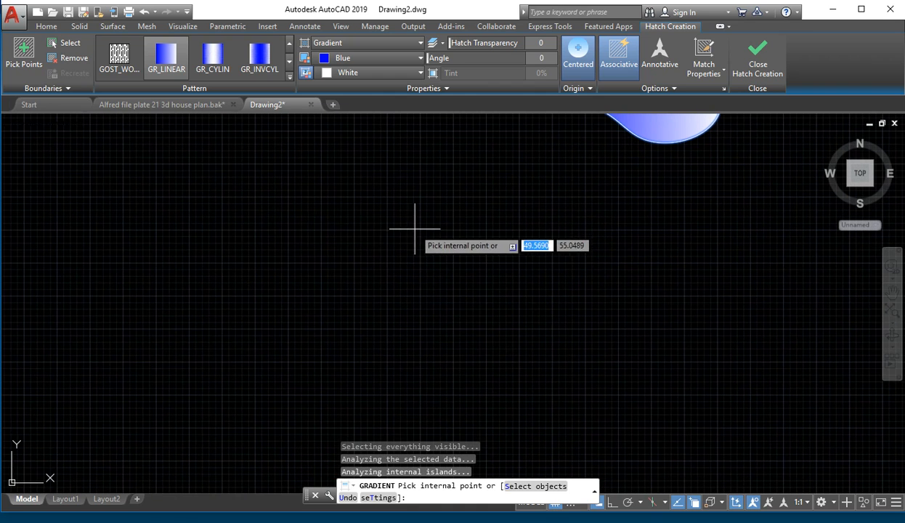
{"action": "right_click", "coordinate": [262, 244]}
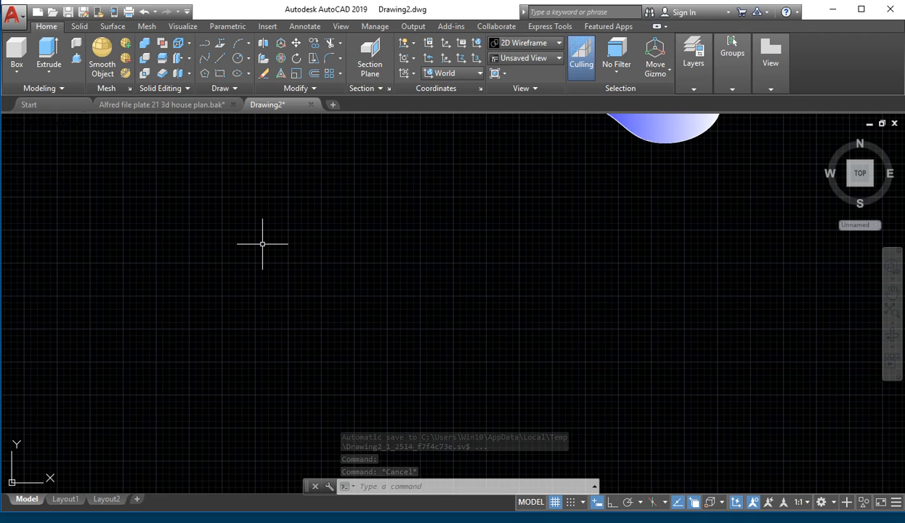
- Start single-line text with TE, try the Style option, then cancel
{"action": "type", "text": "TE"}
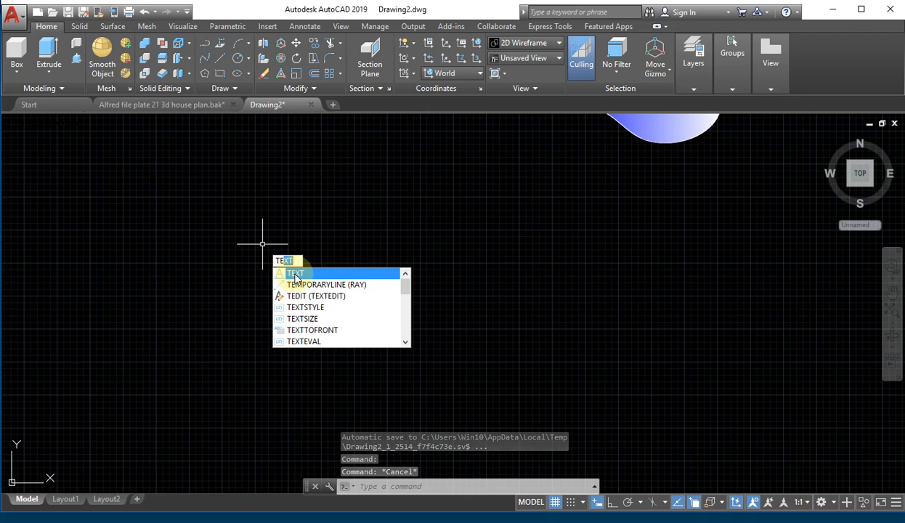
{"action": "key", "text": "Return"}
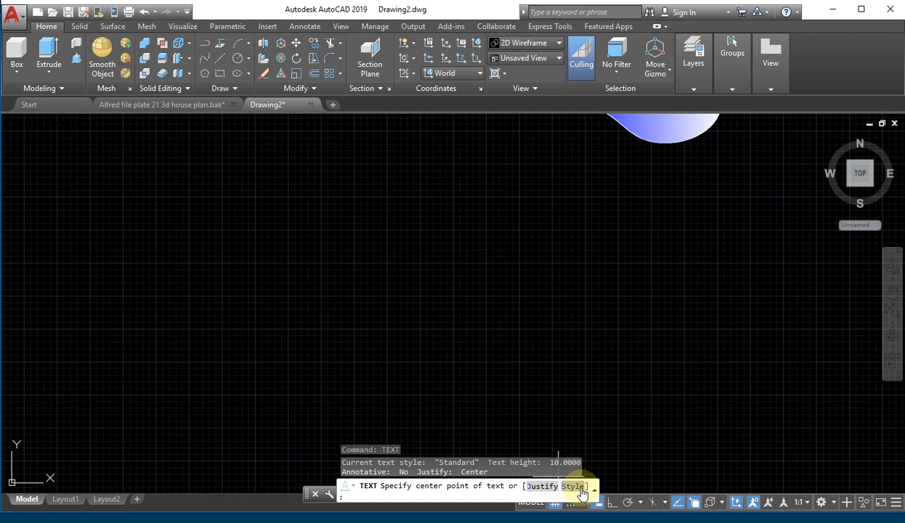
{"action": "type", "text": "s"}
{"action": "key", "text": "Return"}
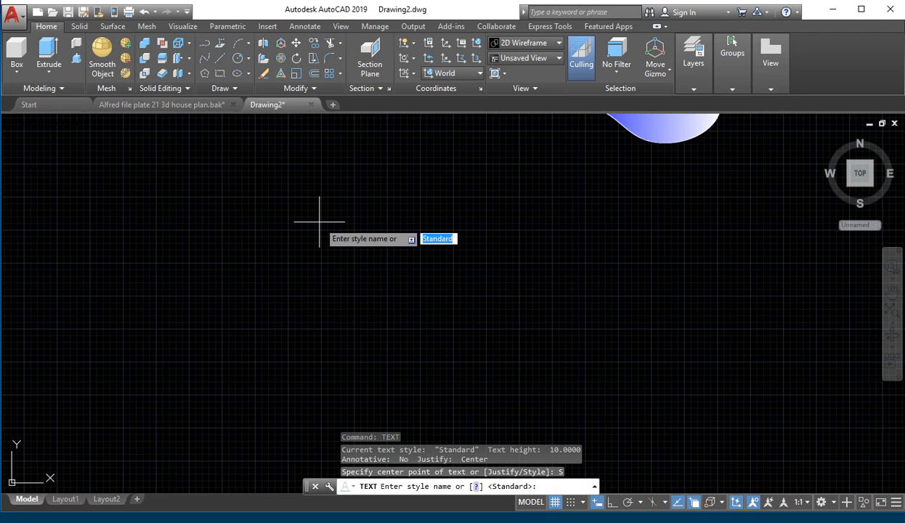
{"action": "key", "text": "Escape"}
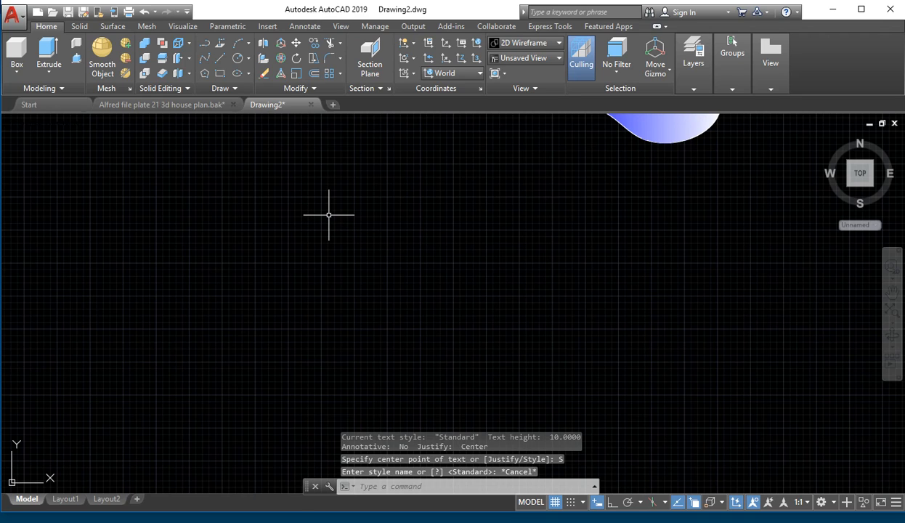
- Restart TEXT, place its centre point in empty space and keep height 10
{"action": "type", "text": "text"}
{"action": "key", "text": "Return"}
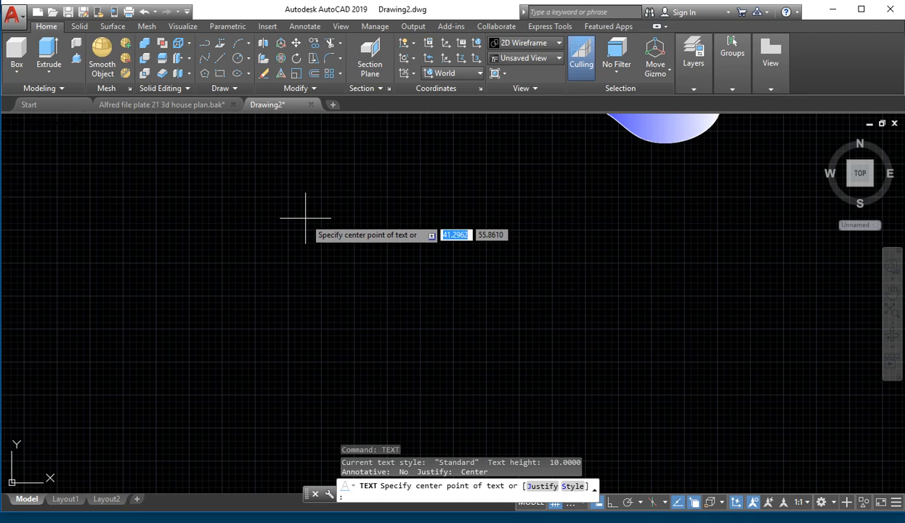
{"action": "scroll", "coordinate": [30, 368], "scroll_direction": "down", "scroll_amount": 3}
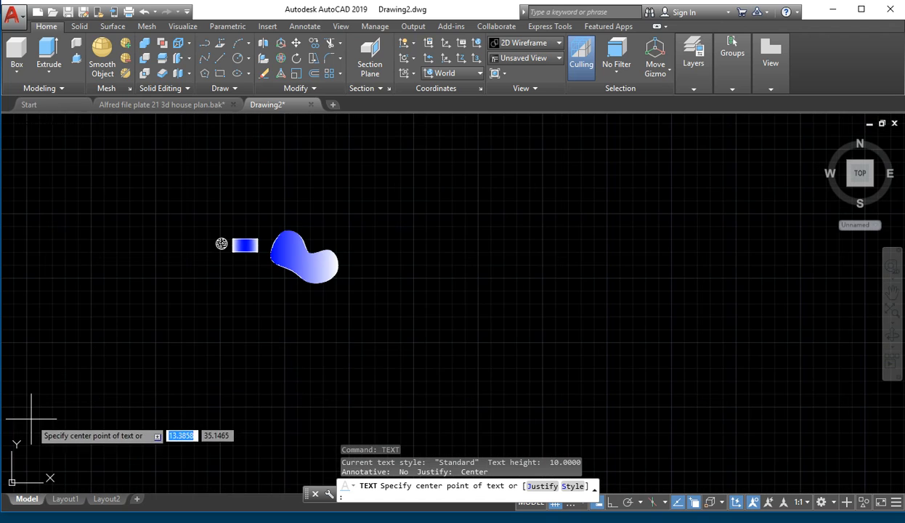
{"action": "scroll", "coordinate": [156, 360], "scroll_direction": "up", "scroll_amount": 4}
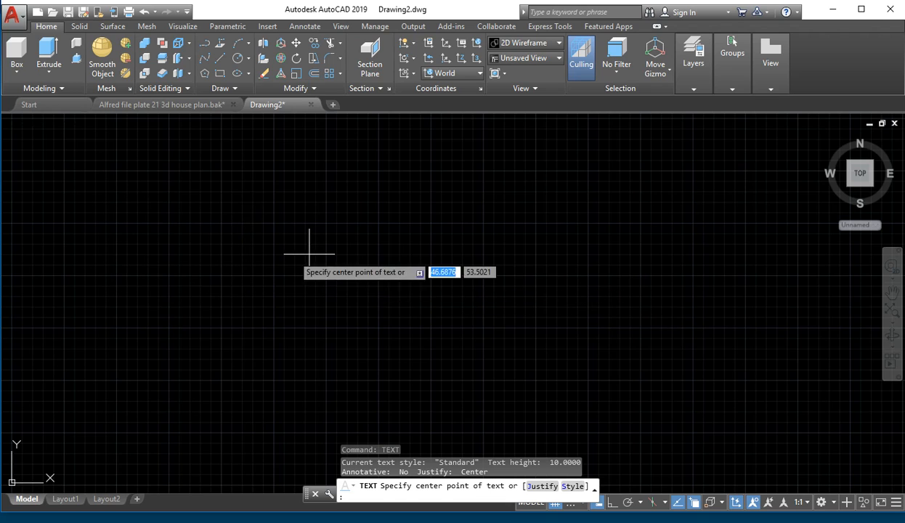
{"action": "left_click", "coordinate": [264, 246]}
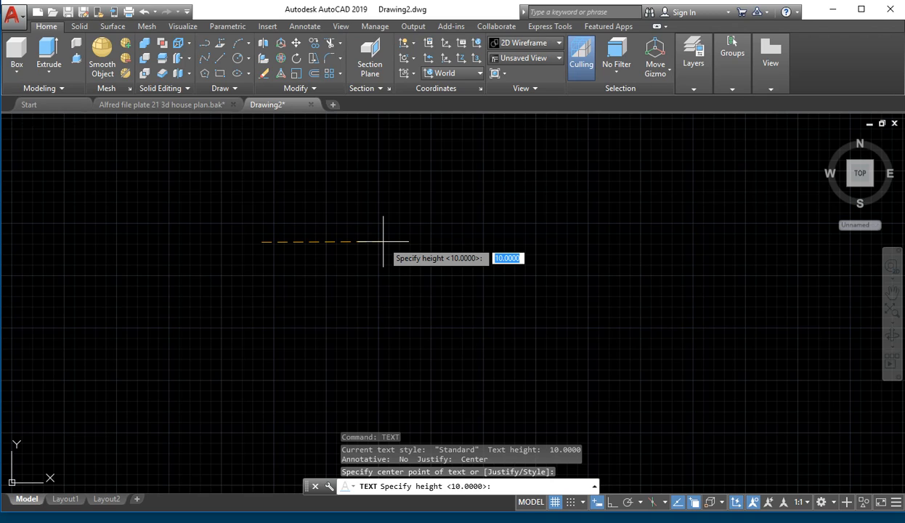
{"action": "key", "text": "Return"}
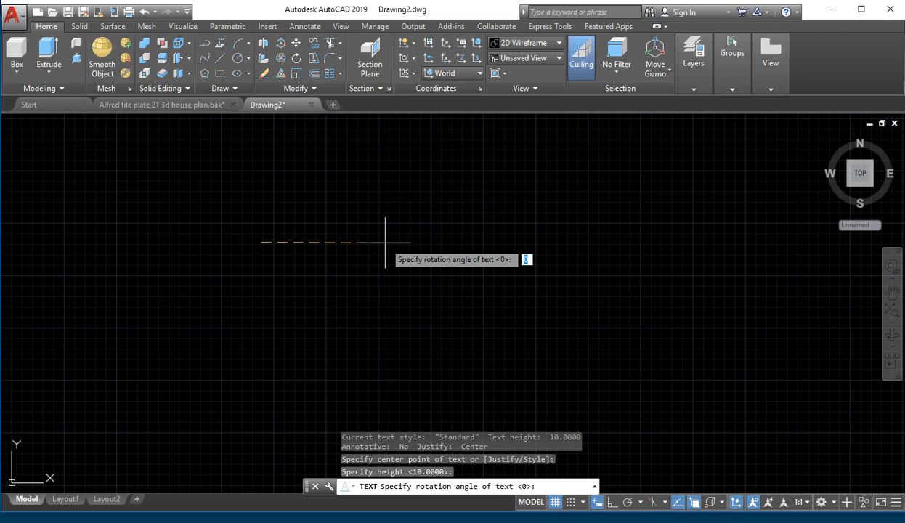
- Set the text rotation to 30° and enter the label 'TEXT'
{"action": "key", "text": "Return"}
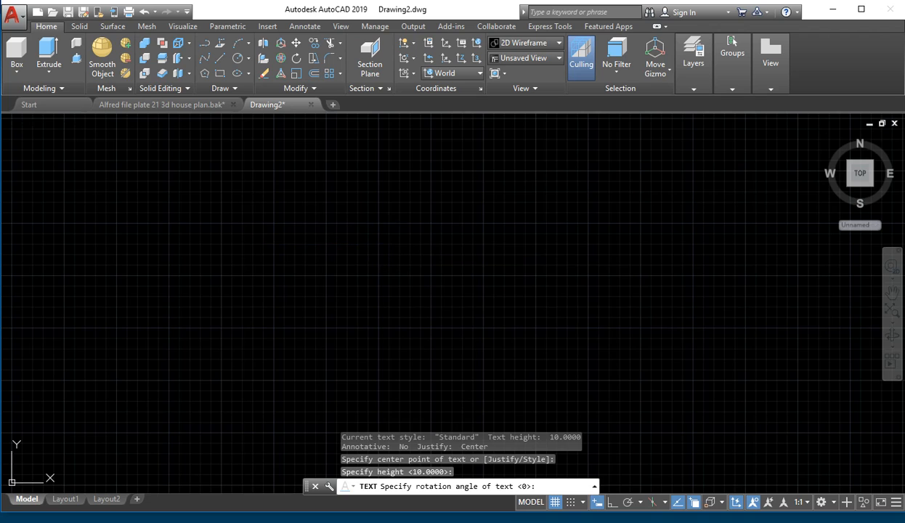
{"action": "scroll", "coordinate": [297, 261], "scroll_direction": "down", "scroll_amount": 8}
{"action": "scroll", "coordinate": [326, 278], "scroll_direction": "up", "scroll_amount": 4}
{"action": "middle_click_drag", "start_coordinate": [299, 293], "coordinate": [268, 331]}
{"action": "scroll", "coordinate": [313, 308], "scroll_direction": "down", "scroll_amount": 4}
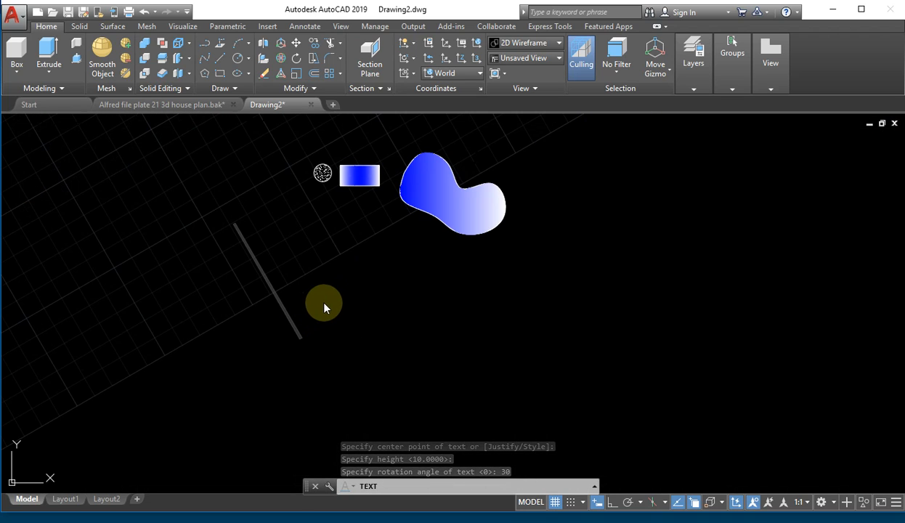
{"action": "scroll", "coordinate": [323, 283], "scroll_direction": "up", "scroll_amount": 2}
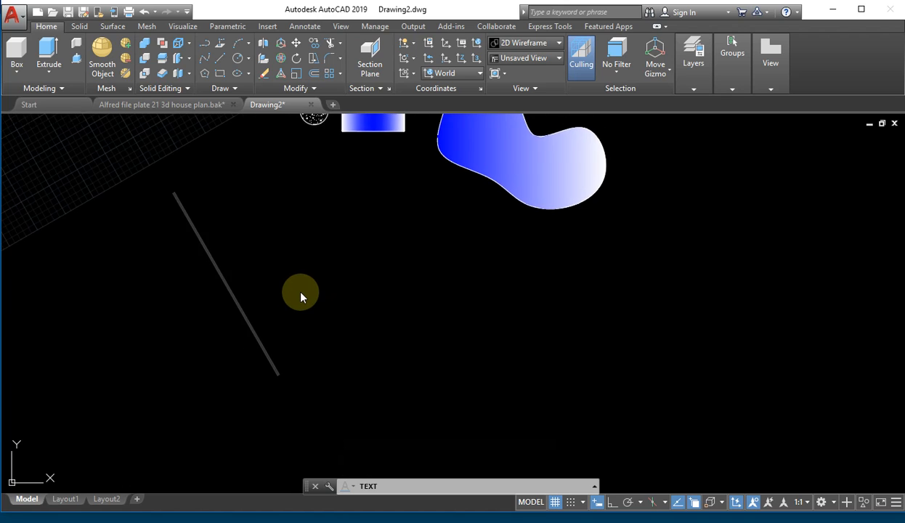
{"action": "scroll", "coordinate": [309, 292], "scroll_direction": "down", "scroll_amount": 2}
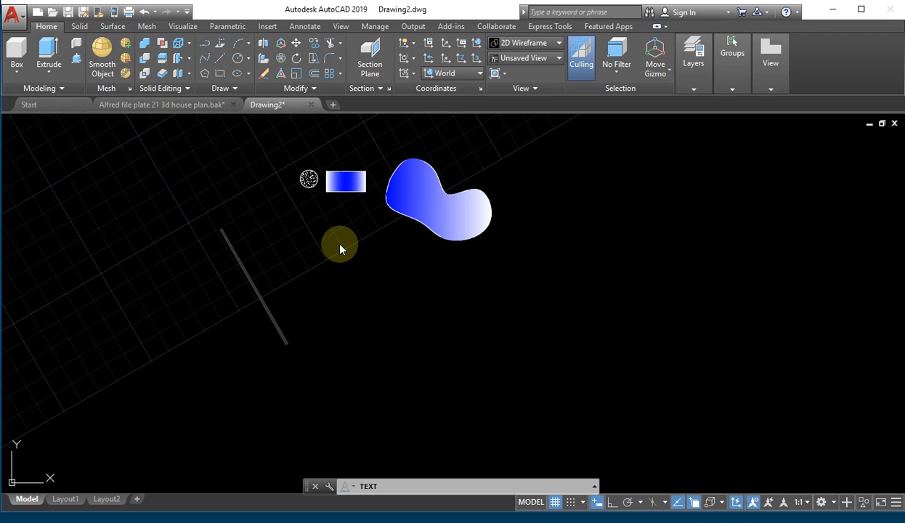
{"action": "type", "text": "TEXT"}
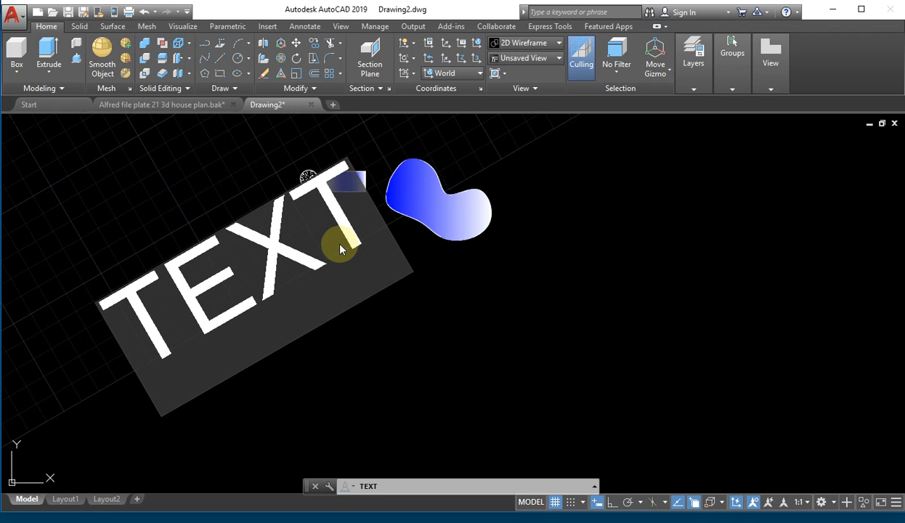
{"action": "key", "text": "Return"}
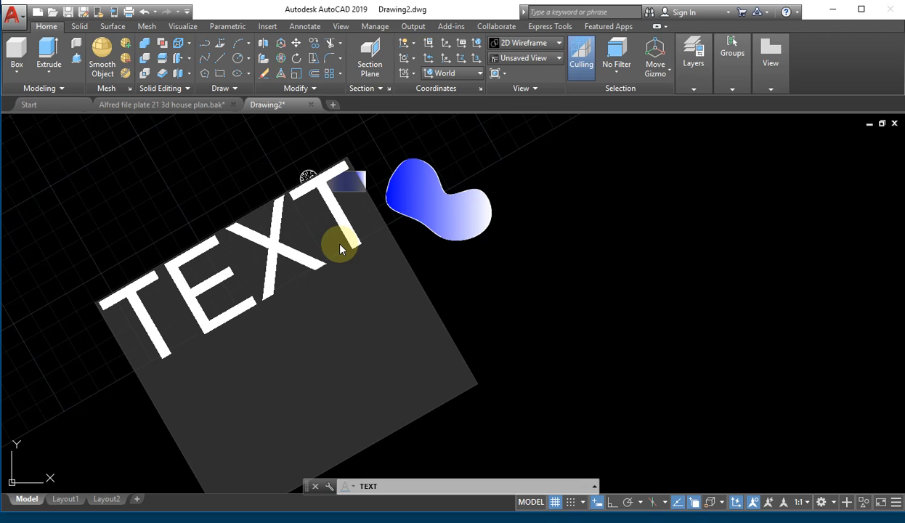
{"action": "key", "text": "BackSpace"}
- Add the first-name label beside 'TEXT' at the same 30° slant
{"action": "scroll", "coordinate": [436, 276], "scroll_direction": "up", "scroll_amount": 3}
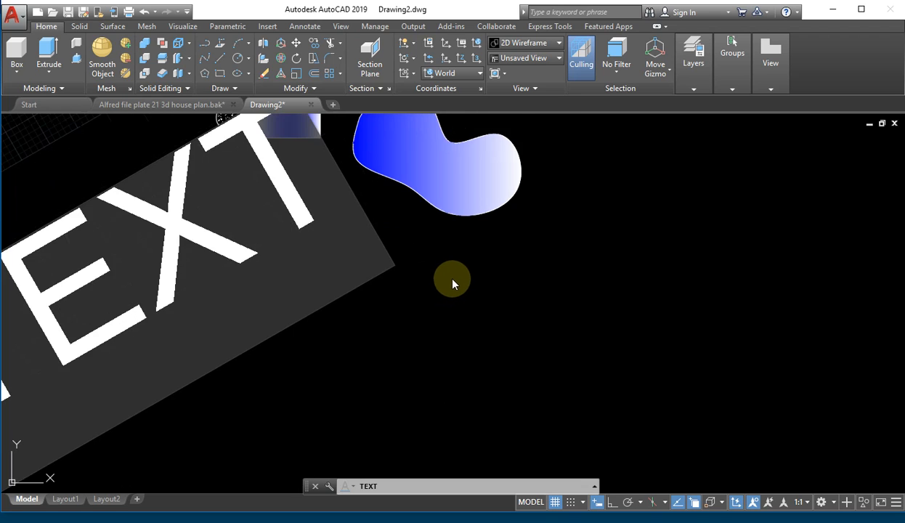
{"action": "scroll", "coordinate": [457, 285], "scroll_direction": "down", "scroll_amount": 6}
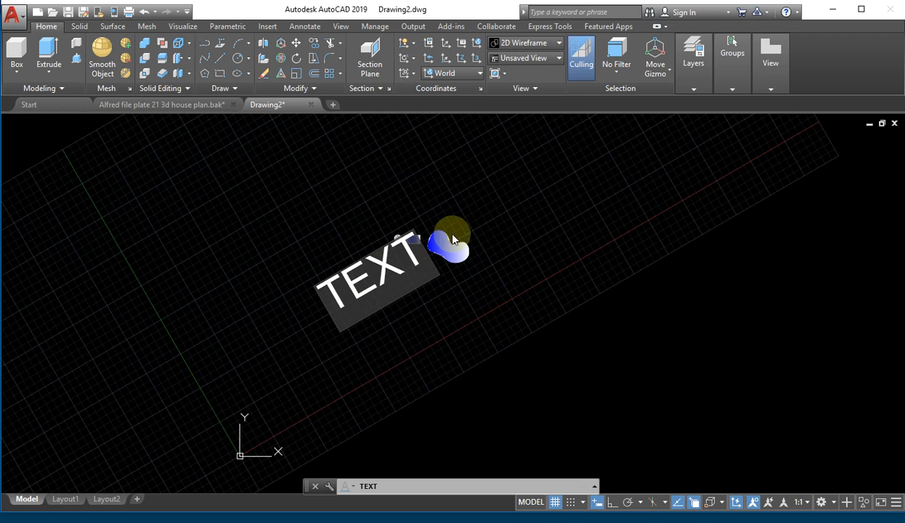
{"action": "left_click", "coordinate": [472, 216]}
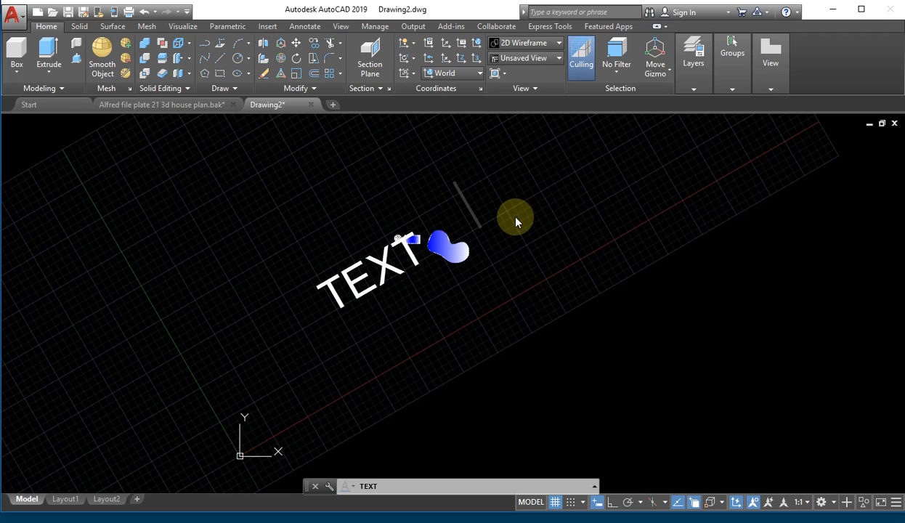
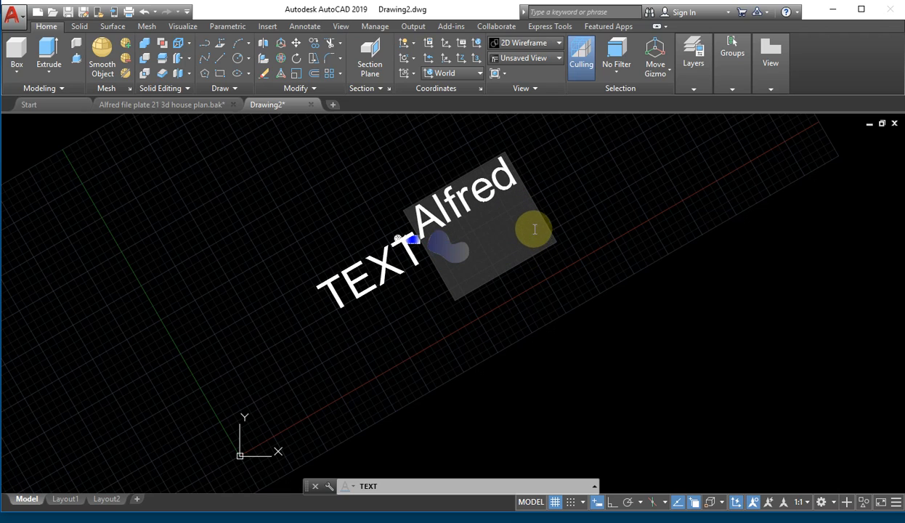
{"action": "left_click", "coordinate": [539, 294]}
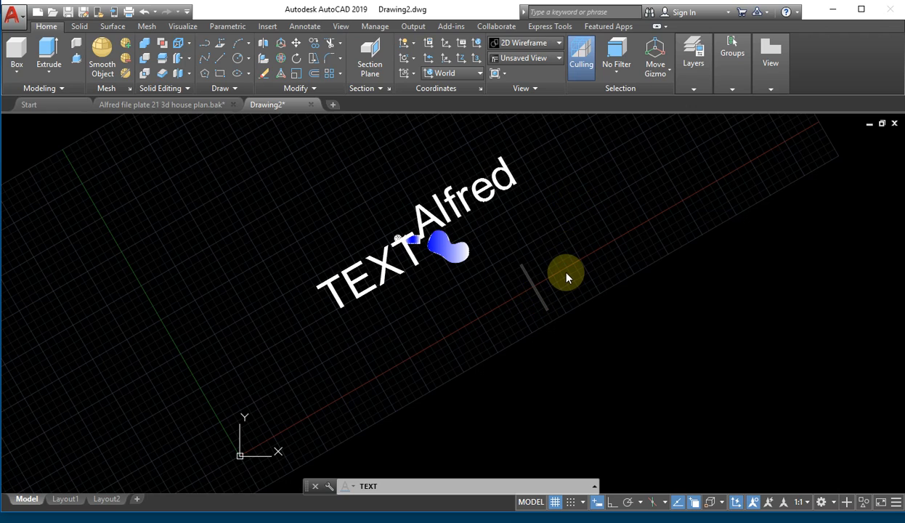
- Type a trial 'Bath room' label below, then discard it and stop text entry
{"action": "type", "text": "Bath"}
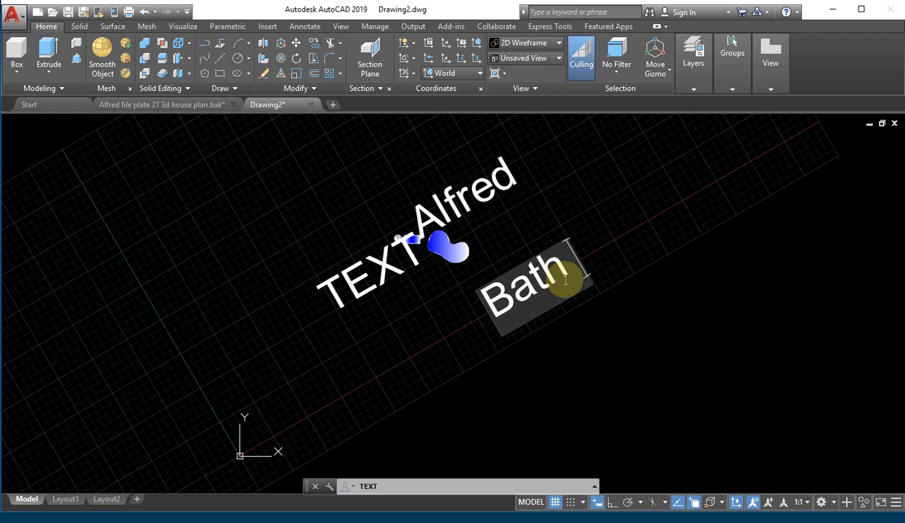
{"action": "type", "text": " roo"}
{"action": "key", "text": "Return"}
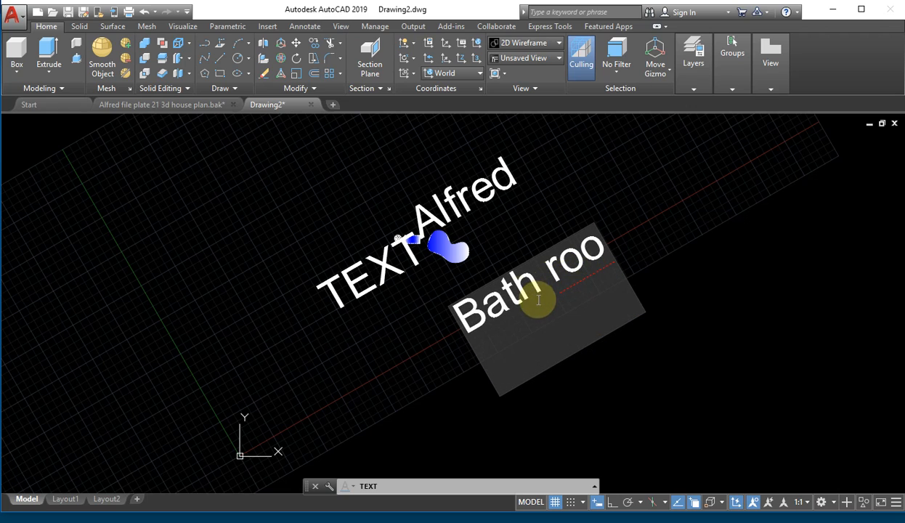
{"action": "key", "text": "BackSpace"}
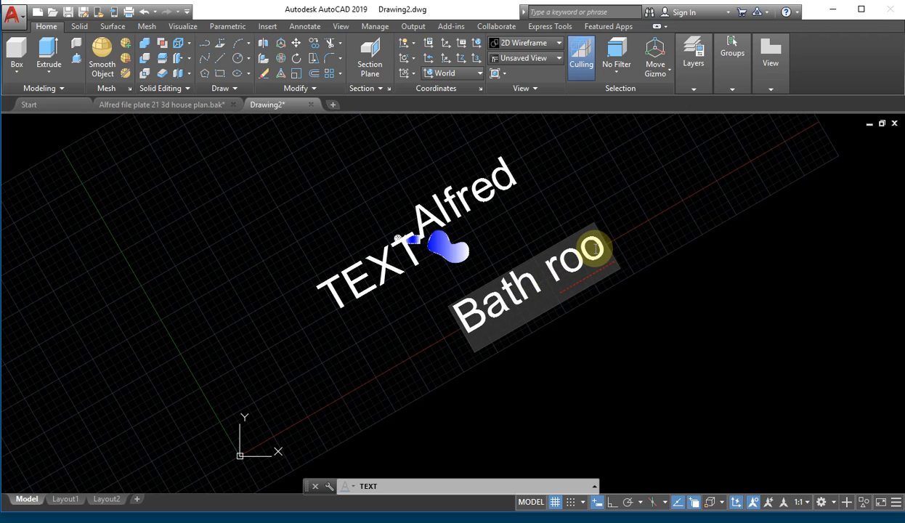
{"action": "type", "text": "m"}
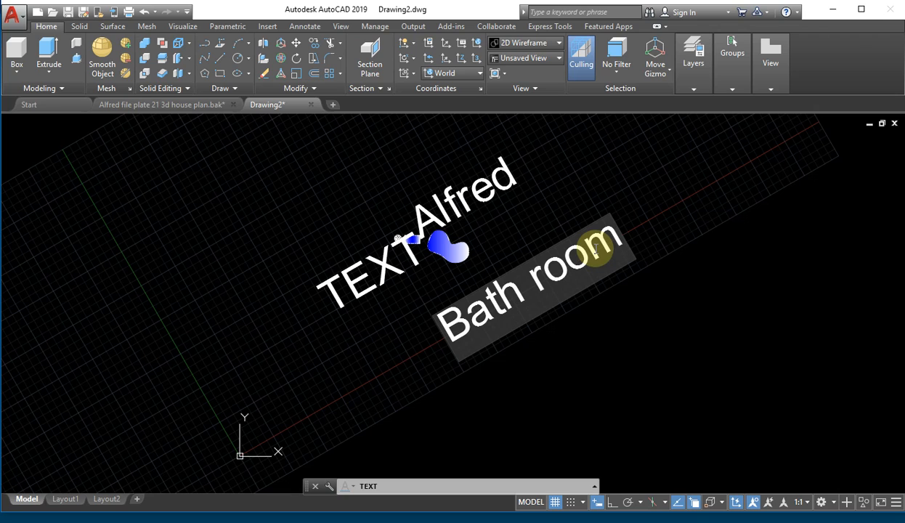
{"action": "key", "text": "Return"}
{"action": "key", "text": "BackSpace"}
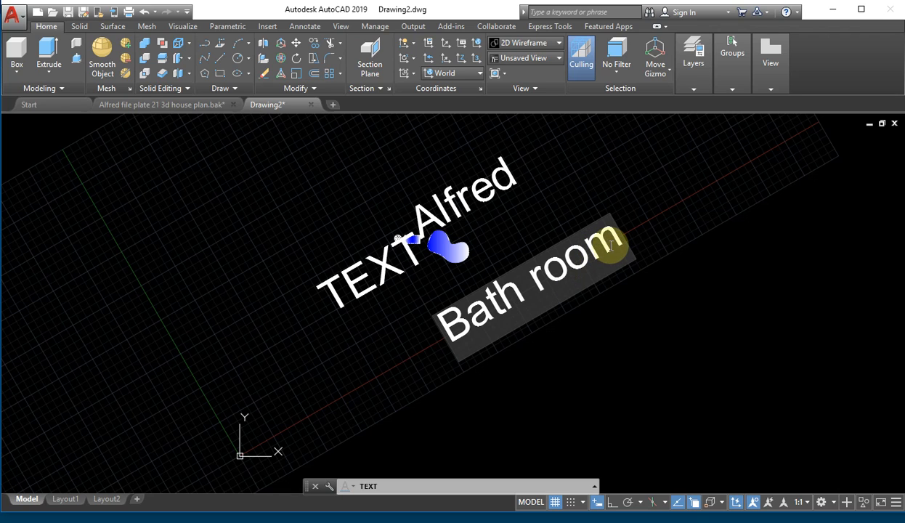
{"action": "key", "text": "Escape"}
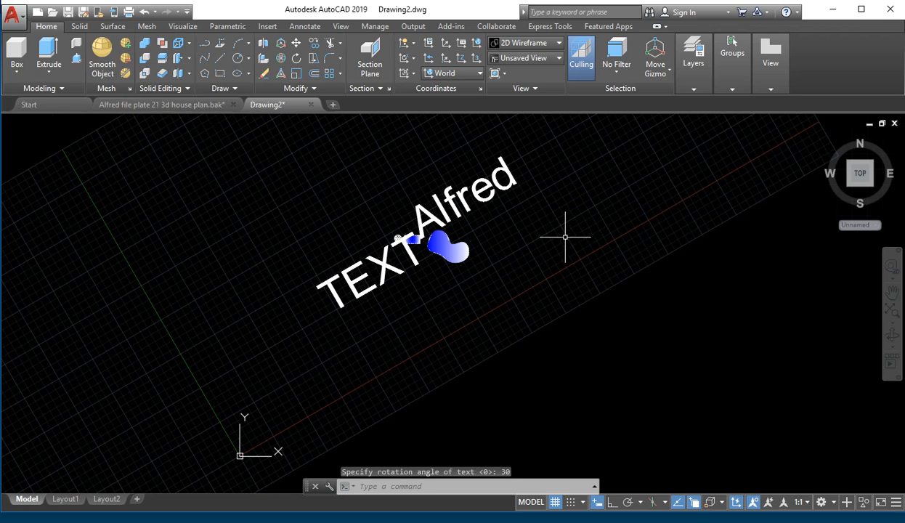
- Place the surname as single-line text, height 10, rotation 0°, centred below the slanted labels
{"action": "scroll", "coordinate": [565, 234], "scroll_direction": "down", "scroll_amount": 5}
{"action": "scroll", "coordinate": [565, 235], "scroll_direction": "up", "scroll_amount": 4}
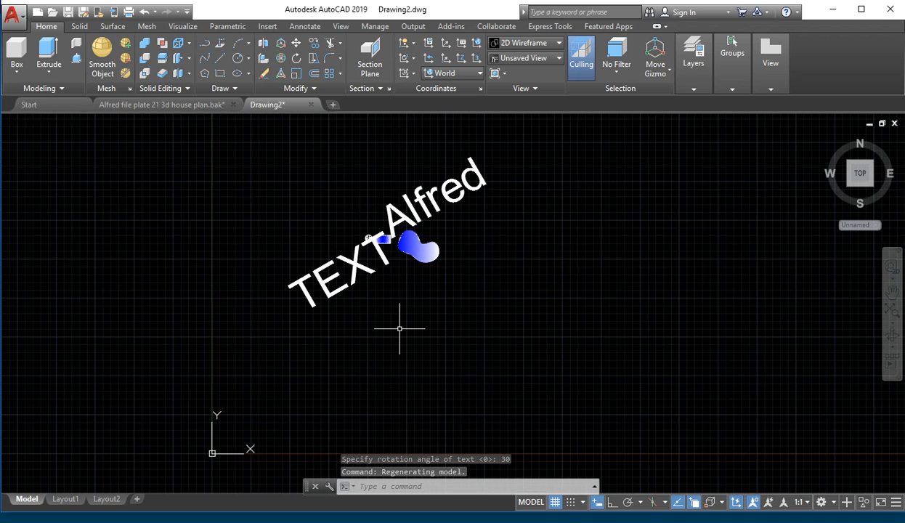
{"action": "type", "text": "t"}
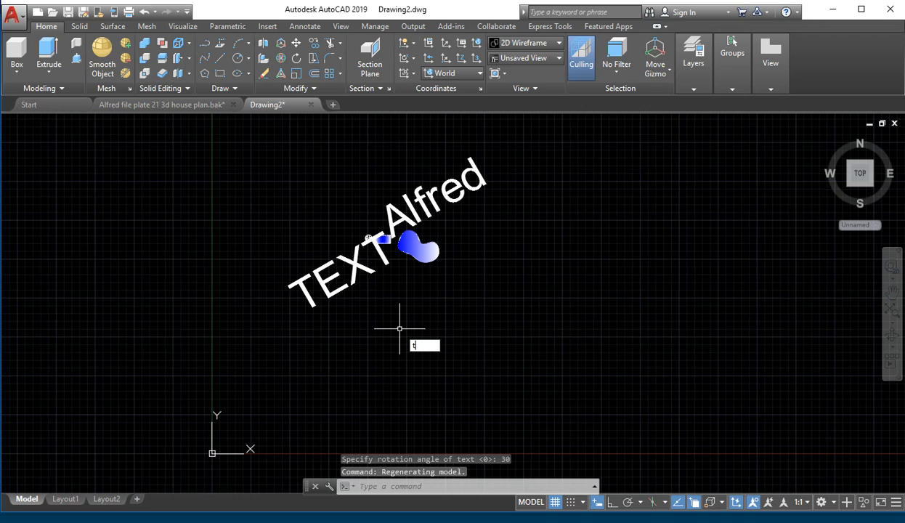
{"action": "type", "text": "ext"}
{"action": "key", "text": "Return"}
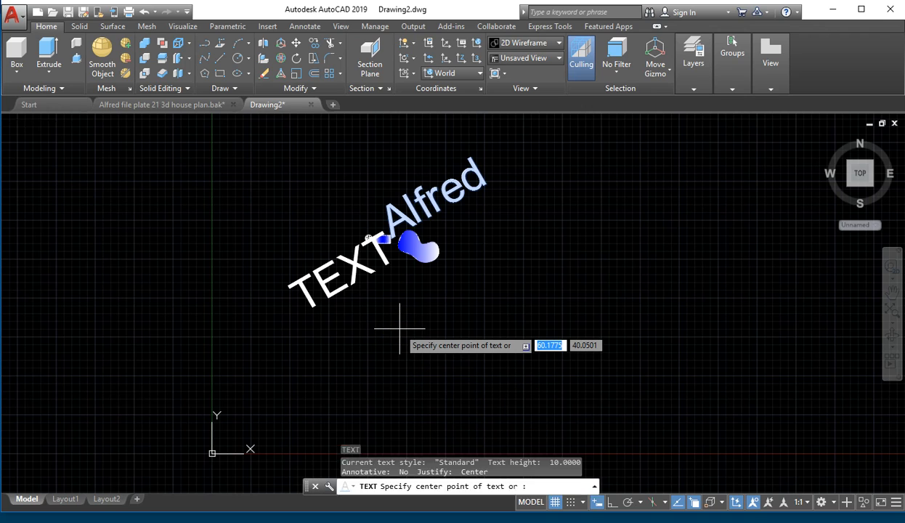
{"action": "left_click", "coordinate": [465, 334]}
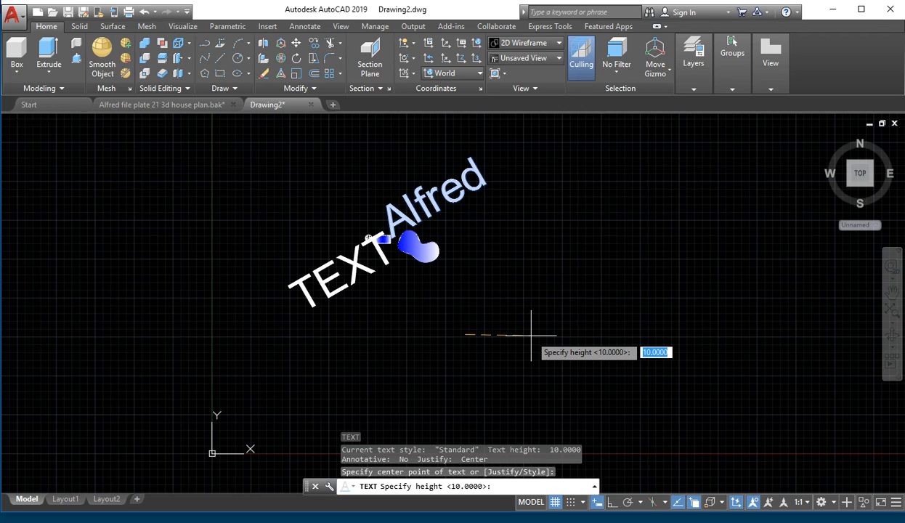
{"action": "key", "text": "Return"}
{"action": "type", "text": "0"}
{"action": "key", "text": "Return"}
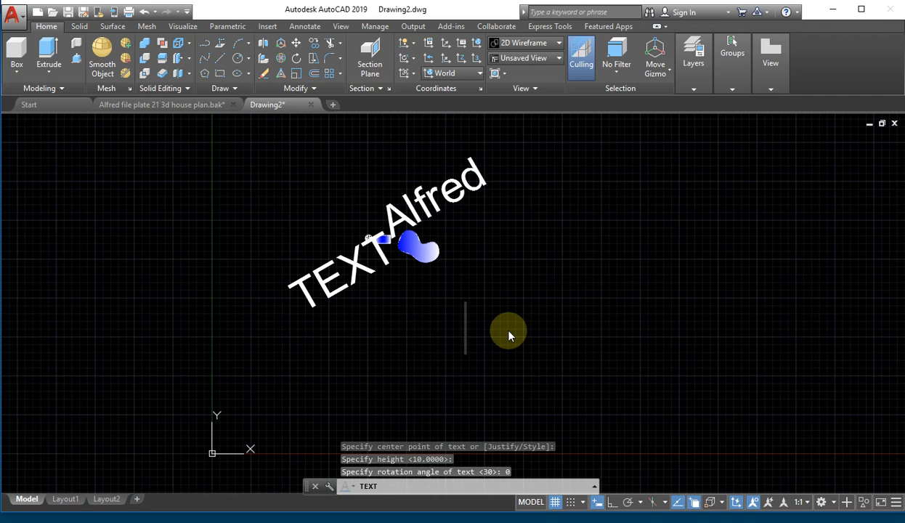
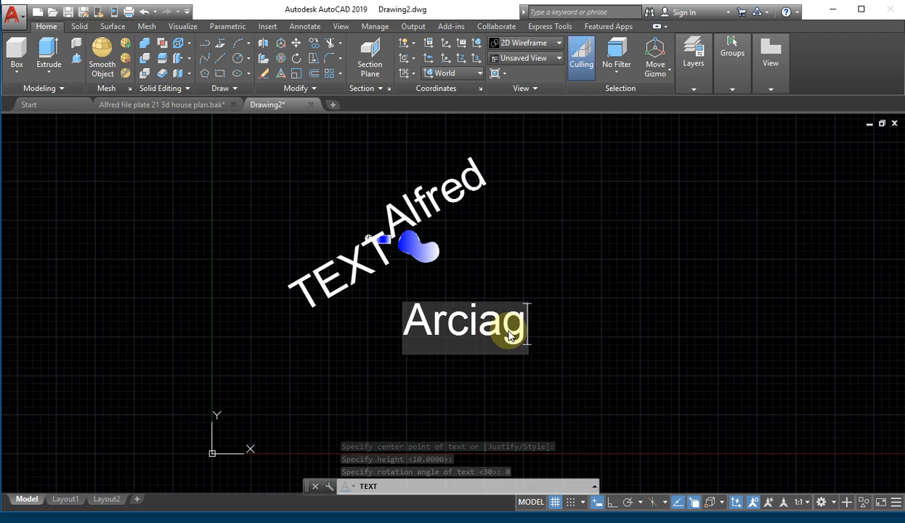
{"action": "key", "text": "Return"}
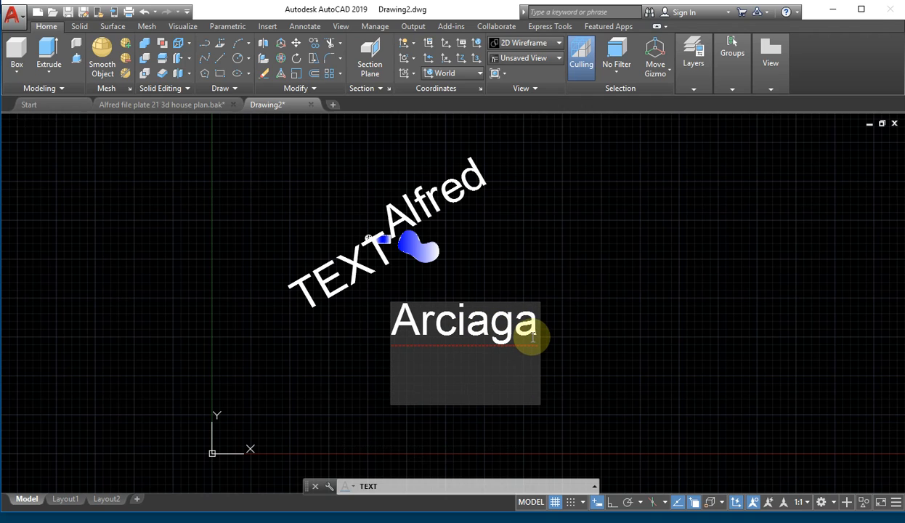
{"action": "key", "text": "BackSpace"}
{"action": "left_click", "coordinate": [684, 319]}
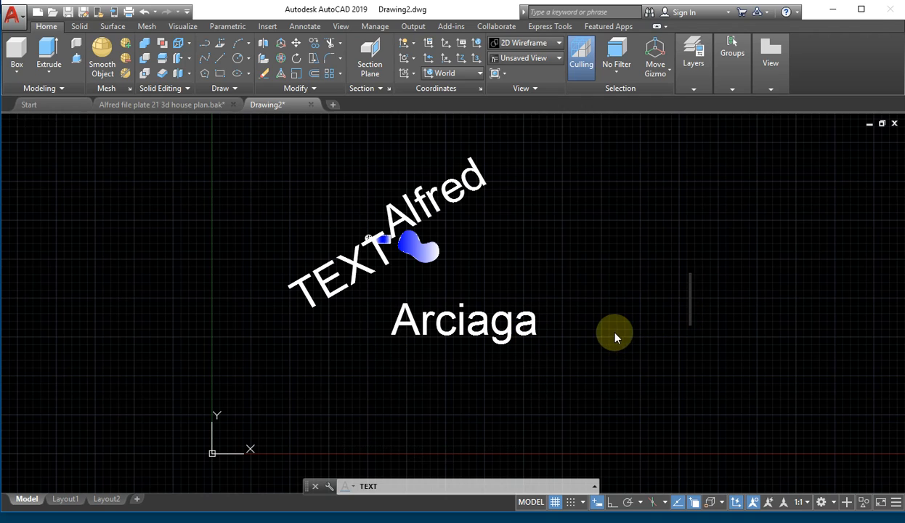
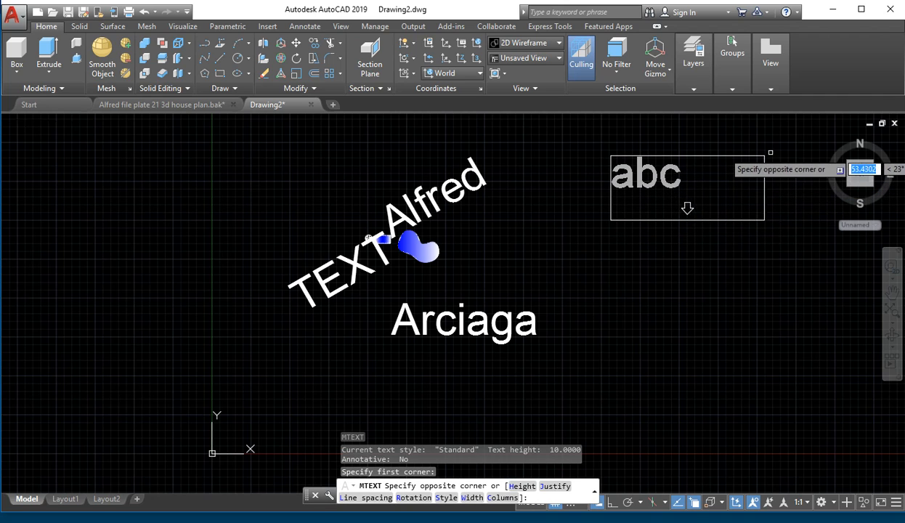
- Draw the multiline text box above the labels, keeping Arial font and ByLayer text colour
{"action": "mouse_move", "coordinate": [688, 208]}
{"action": "middle_mouse_down"}
{"action": "mouse_move", "coordinate": [333, 317]}
{"action": "mouse_move", "coordinate": [329, 343]}
{"action": "middle_mouse_up"}
{"action": "left_click", "coordinate": [552, 209]}
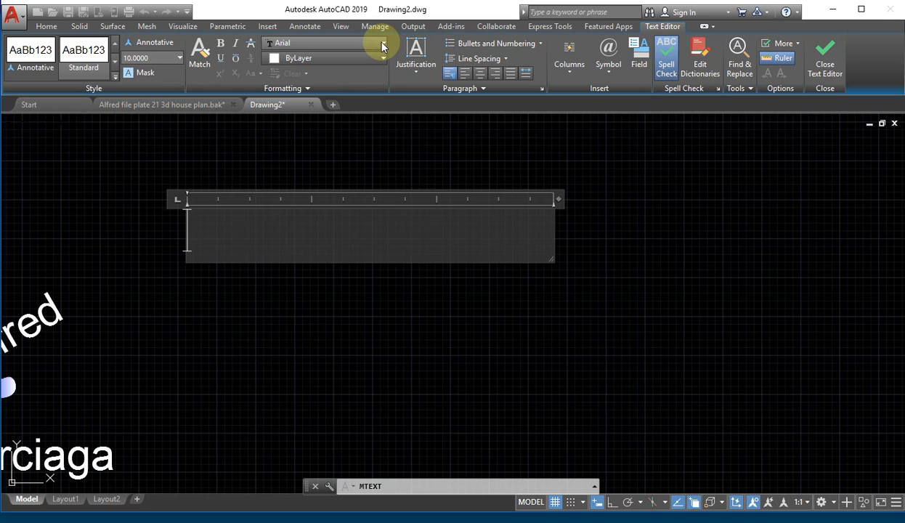
{"action": "left_click", "coordinate": [383, 47]}
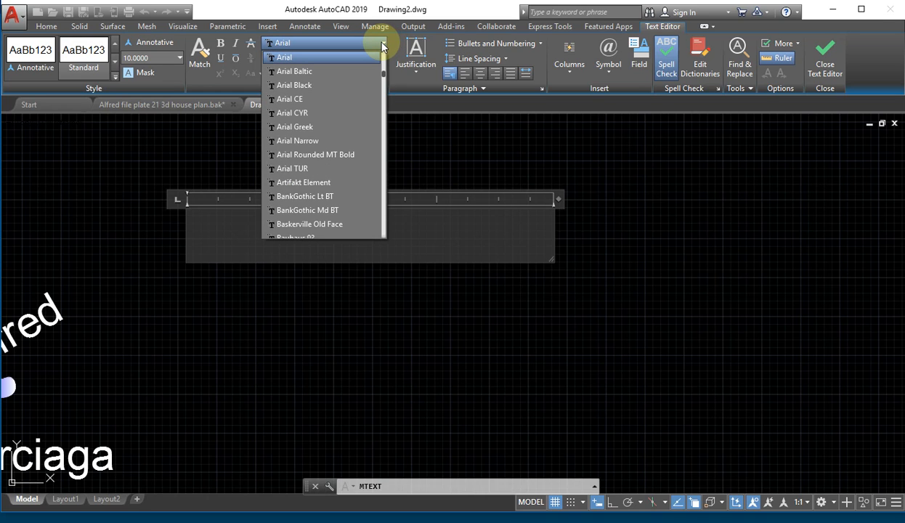
{"action": "left_click", "coordinate": [383, 47]}
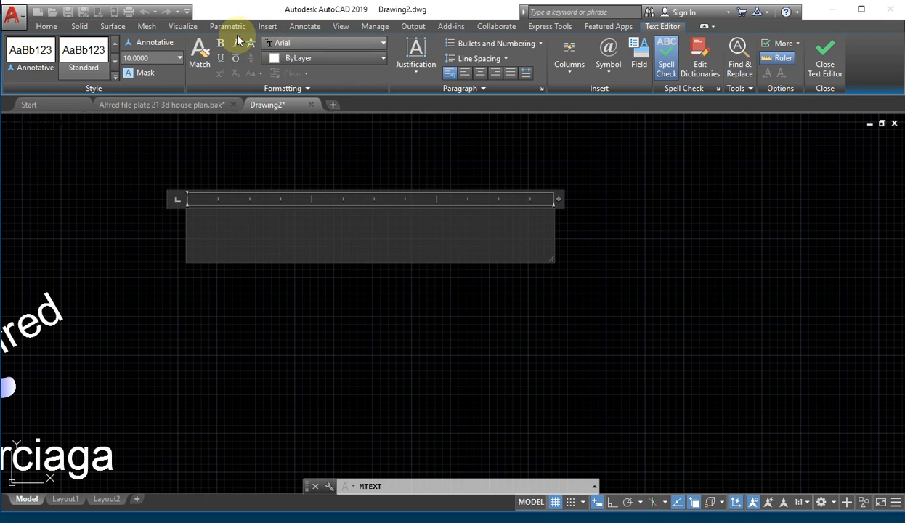
{"action": "left_click", "coordinate": [383, 60]}
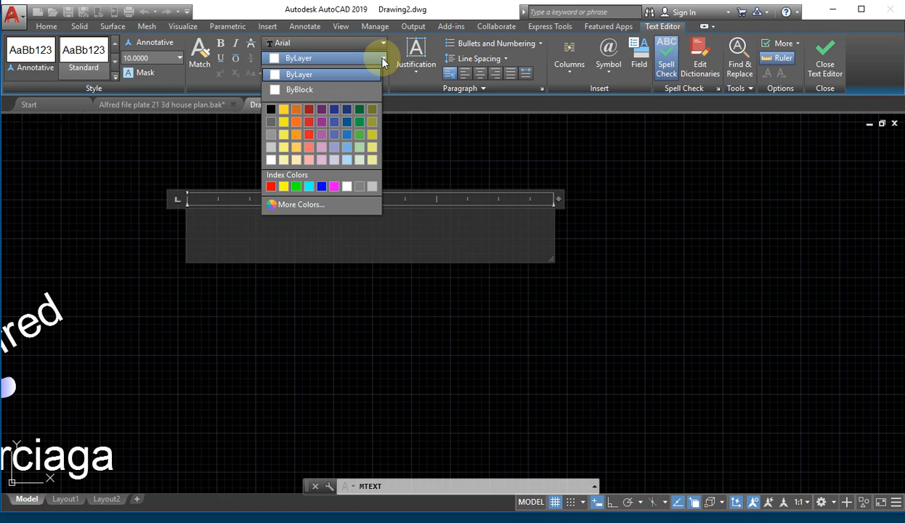
{"action": "left_click", "coordinate": [400, 106]}
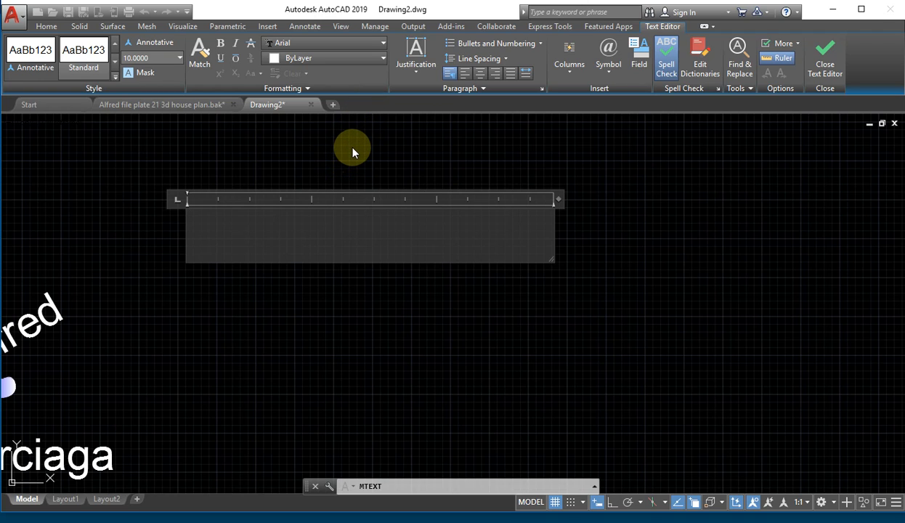
- Type 'AutoCad' in the box, fixing typos, then widen the box to the right and select the word
{"action": "type", "text": "Auto"}
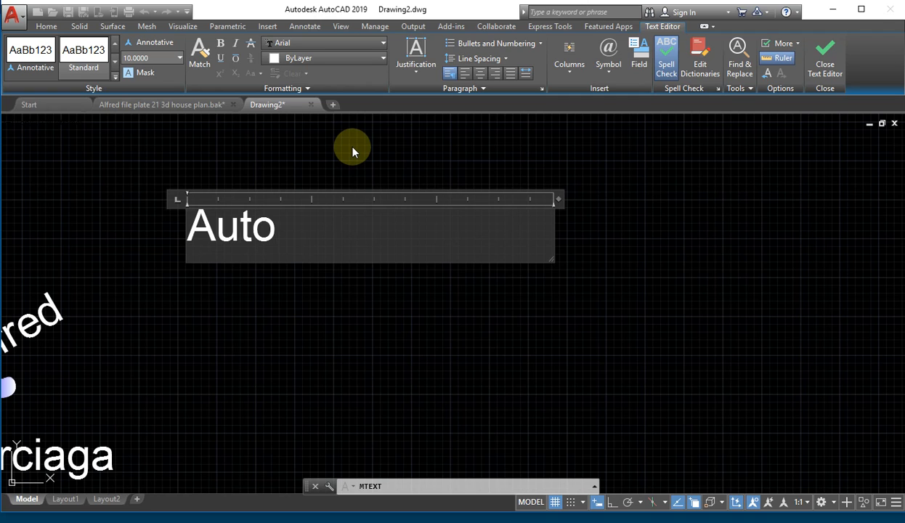
{"action": "type", "text": "a"}
{"action": "key", "text": "BackSpace"}
{"action": "type", "text": "Cad"}
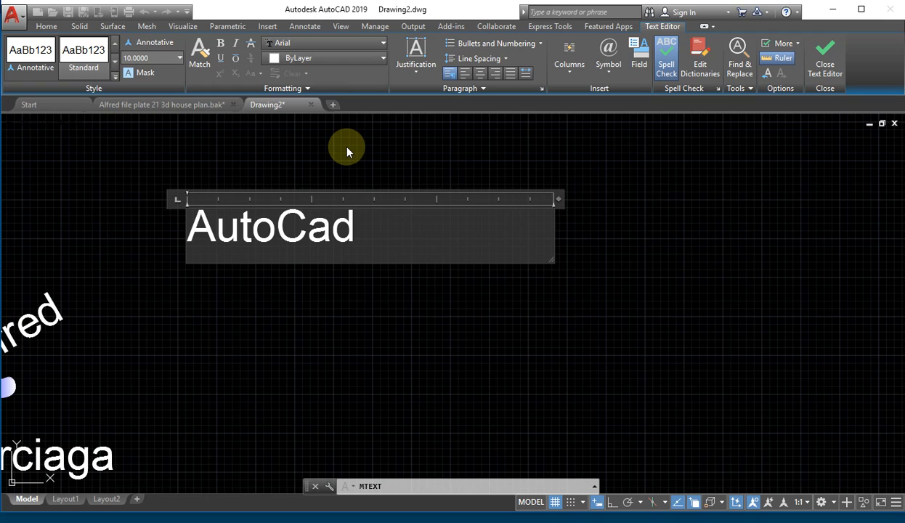
{"action": "key", "text": "Return"}
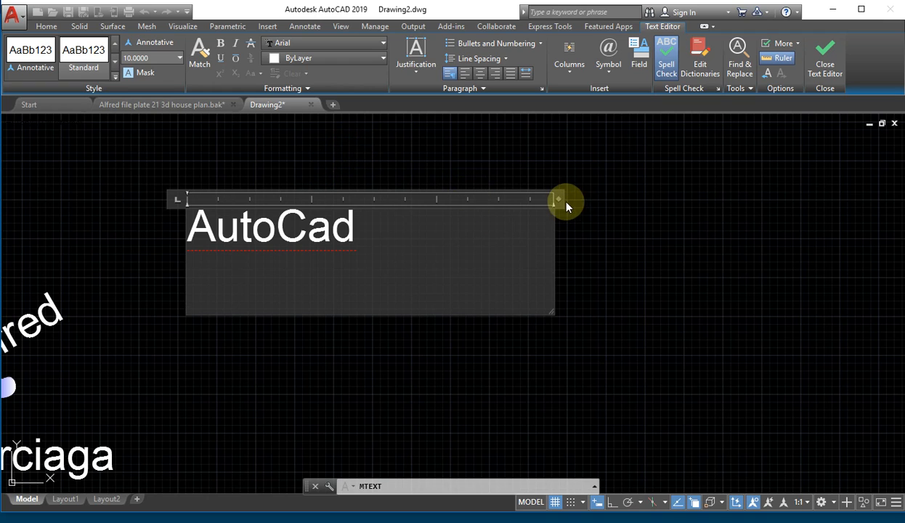
{"action": "key", "text": "BackSpace"}
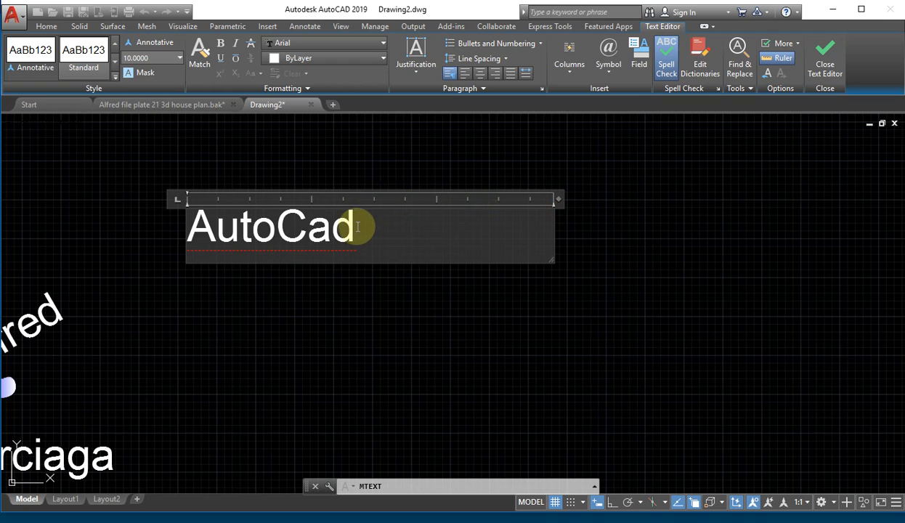
{"action": "left_click_drag", "start_coordinate": [555, 198], "coordinate": [651, 200]}
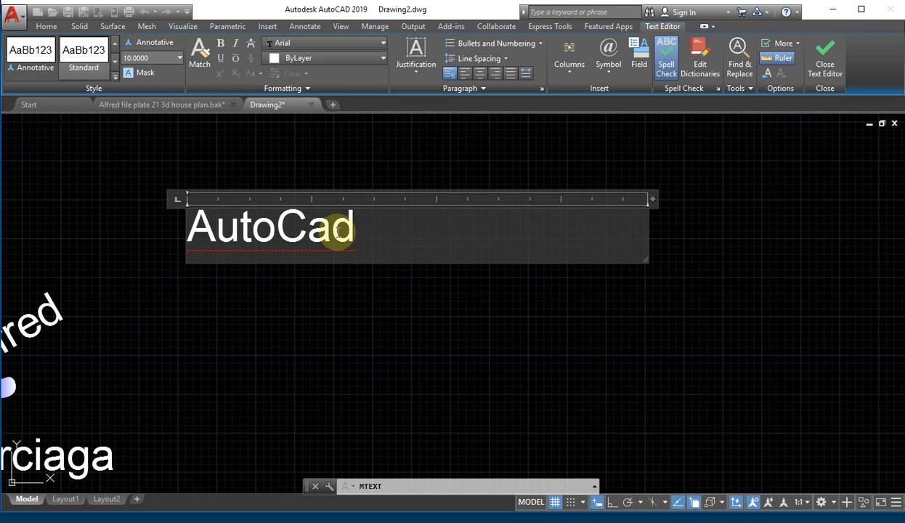
{"action": "left_click_drag", "start_coordinate": [349, 227], "coordinate": [152, 236]}
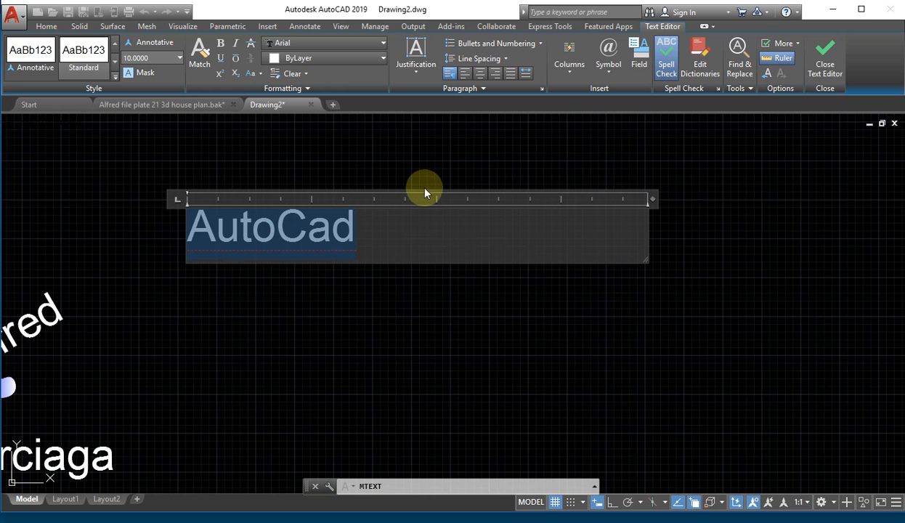
- Restore and reselect 'AutoCad', review its formatting options, then close the editor to commit the text
{"action": "key", "text": "Return"}
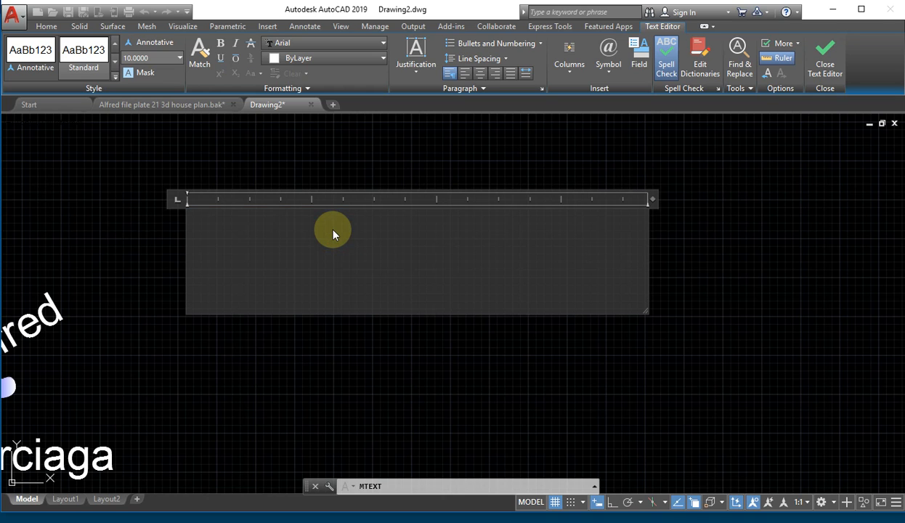
{"action": "key", "text": "ctrl+z"}
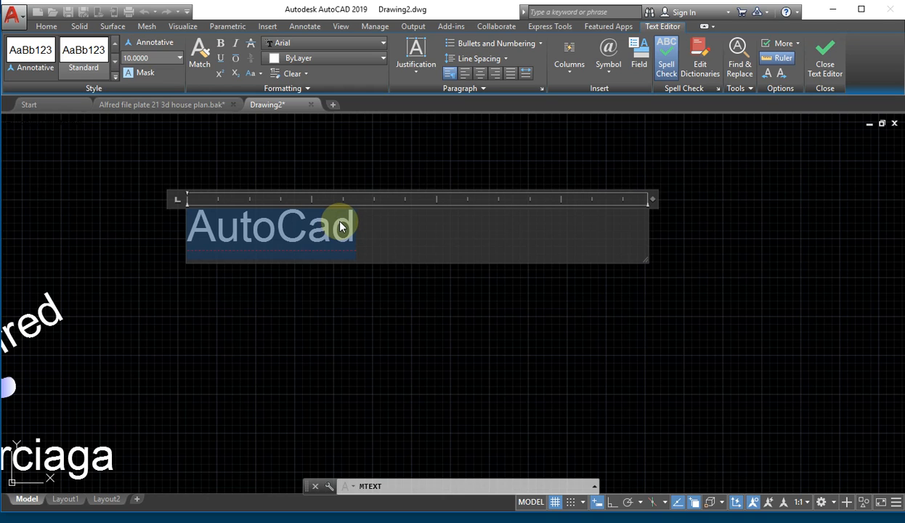
{"action": "right_click", "coordinate": [340, 227]}
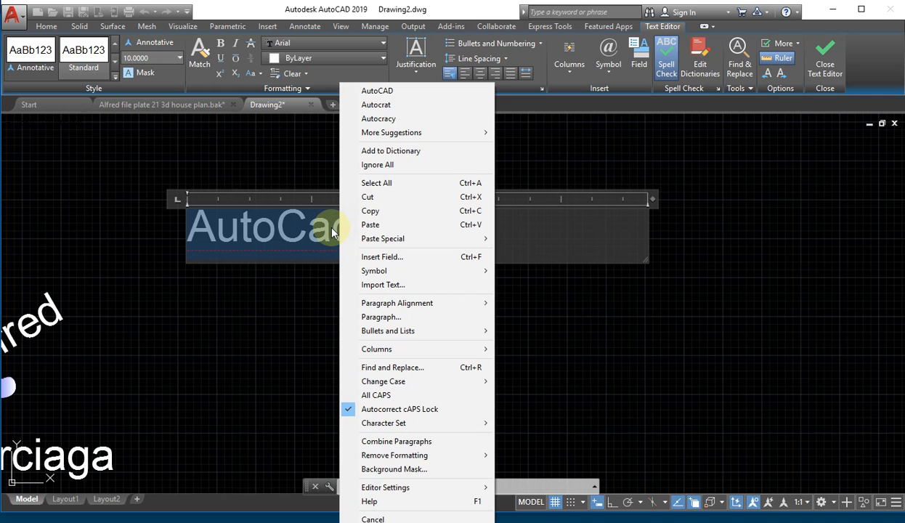
{"action": "left_click", "coordinate": [330, 231]}
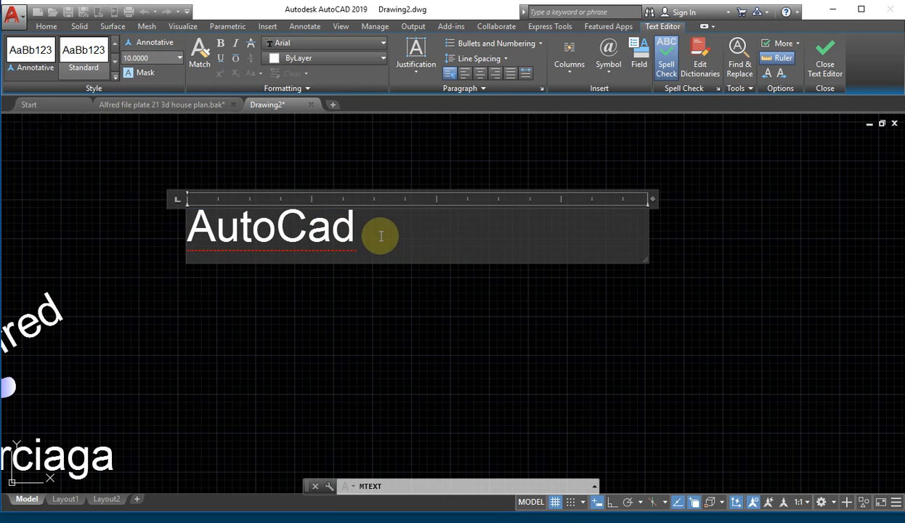
{"action": "left_click_drag", "start_coordinate": [374, 231], "coordinate": [216, 228]}
{"action": "left_click_drag", "start_coordinate": [155, 228], "coordinate": [152, 228]}
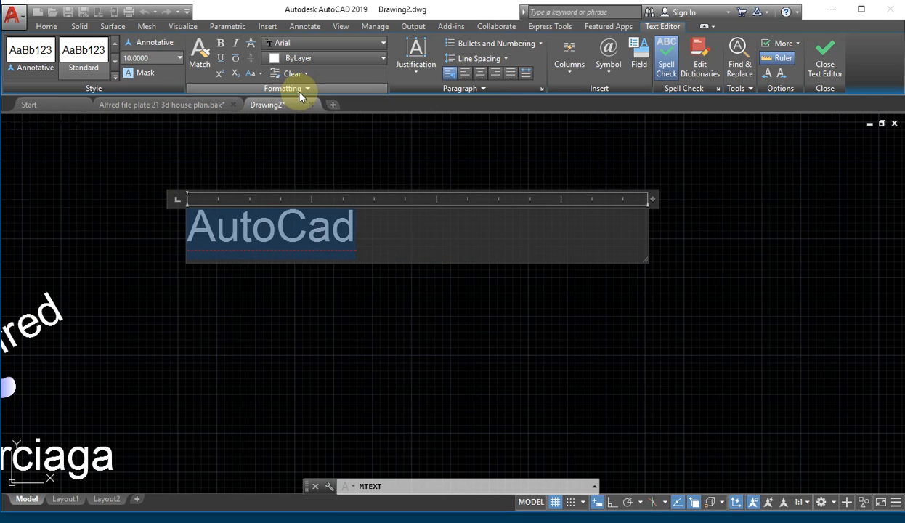
{"action": "left_click", "coordinate": [298, 89]}
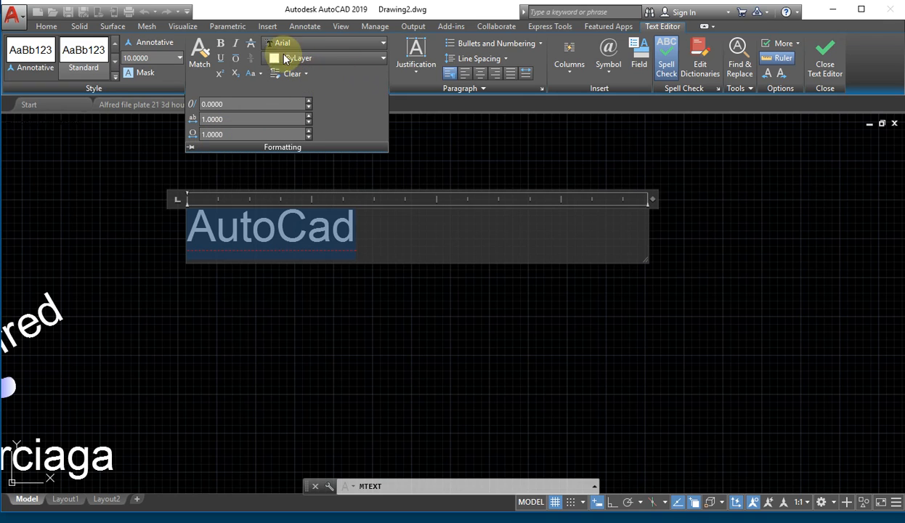
{"action": "left_click", "coordinate": [430, 125]}
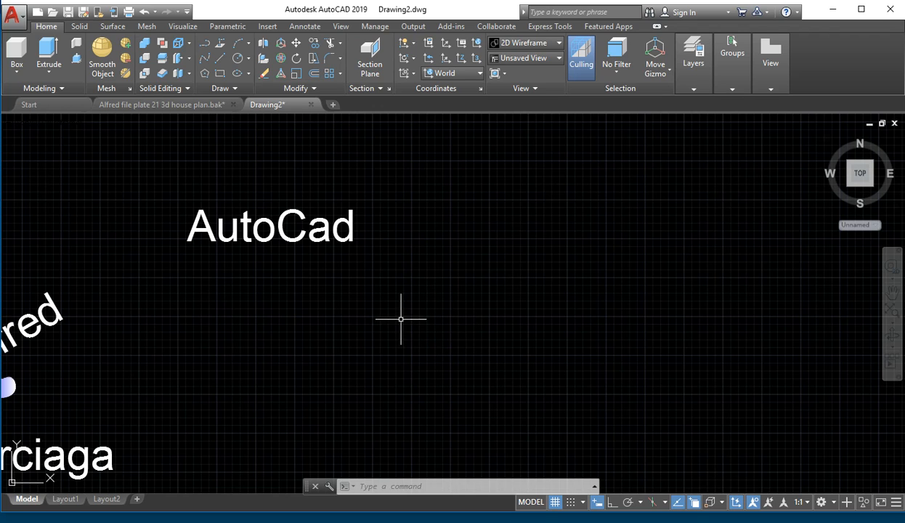
- Zoom out to see all the text, then zoom back in on 'AutoCad'
{"action": "scroll", "coordinate": [120, 325], "scroll_direction": "down", "scroll_amount": 4}
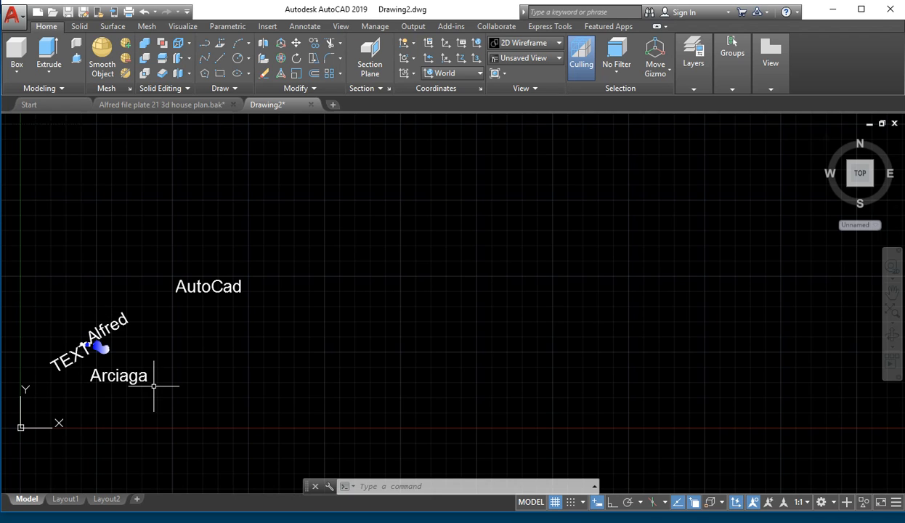
{"action": "scroll", "coordinate": [182, 344], "scroll_direction": "up", "scroll_amount": 5}
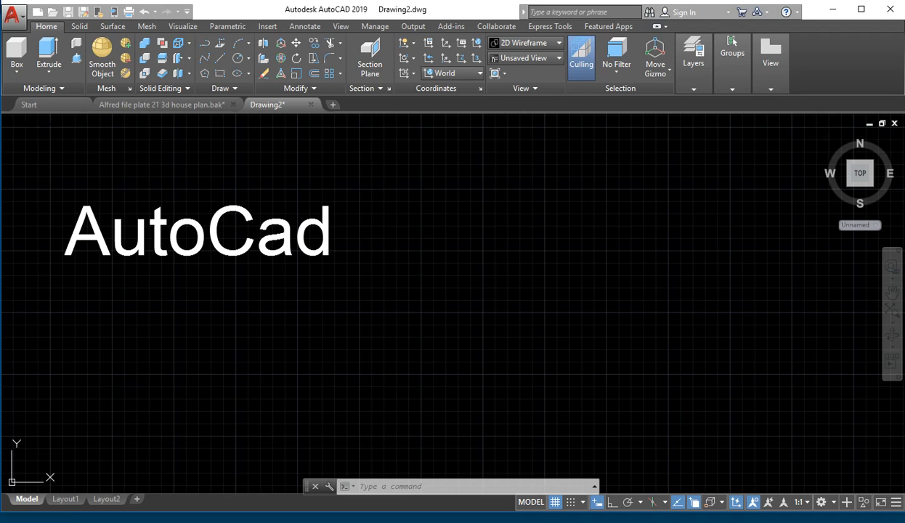
- Maximize the Google Docs worksheet and scroll through the Activity 1 and Activity 2 sections
{"action": "left_click_drag", "start_coordinate": [1, 54], "coordinate": [398, 22]}
{"action": "double_click", "coordinate": [398, 26]}
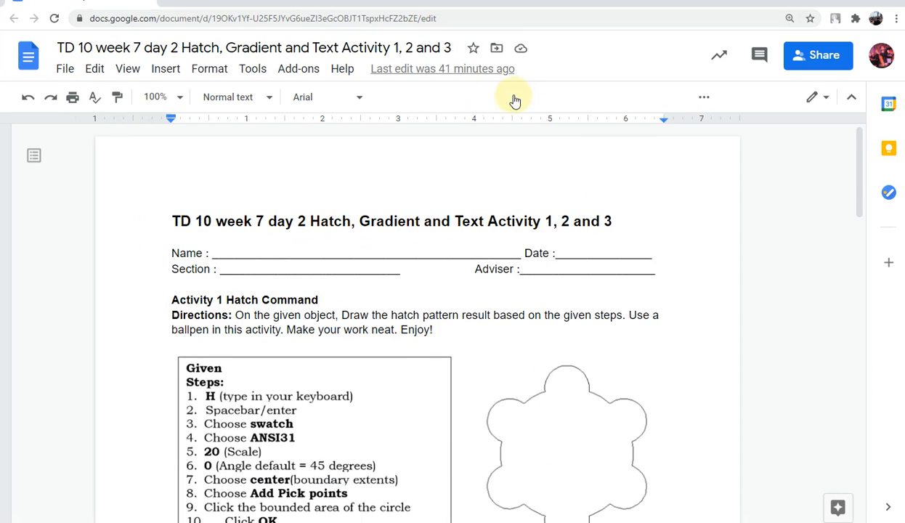
{"action": "scroll", "coordinate": [626, 194], "scroll_direction": "down", "scroll_amount": 4}
{"action": "scroll", "coordinate": [661, 200], "scroll_direction": "up", "scroll_amount": 3}
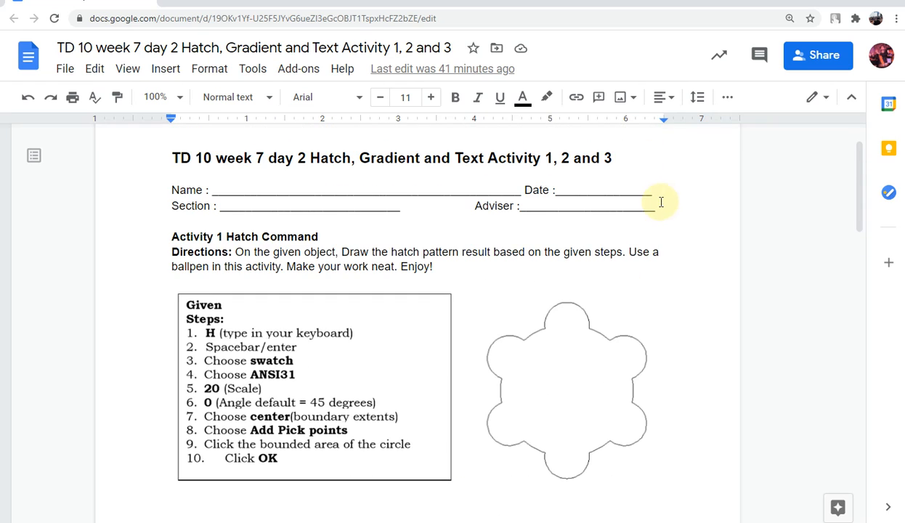
{"action": "scroll", "coordinate": [610, 210], "scroll_direction": "down", "scroll_amount": 1}
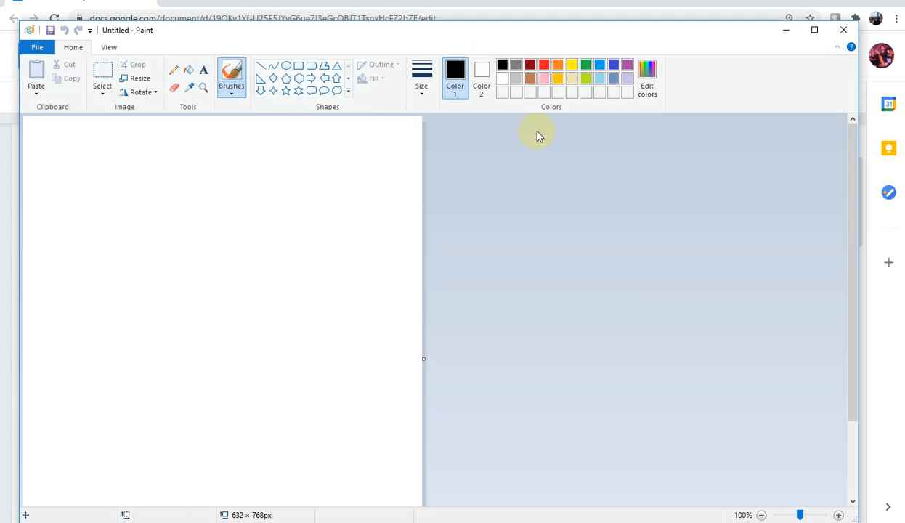
- Shrink the Paint window into the top-left corner and select the flower drawing in the worksheet
{"action": "mouse_move", "coordinate": [196, 39]}
{"action": "left_mouse_down"}
{"action": "mouse_move", "coordinate": [419, 145]}
{"action": "mouse_move", "coordinate": [363, 133]}
{"action": "left_mouse_up"}
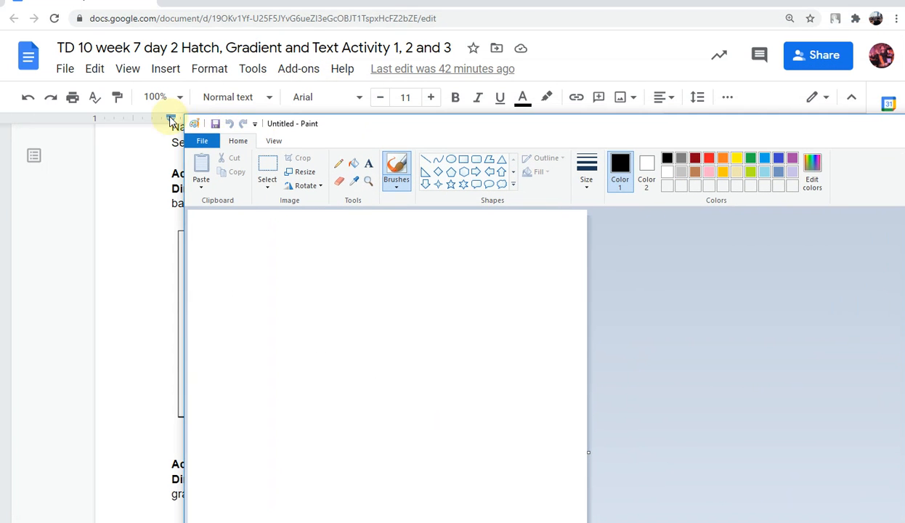
{"action": "mouse_move", "coordinate": [188, 116]}
{"action": "left_mouse_down"}
{"action": "mouse_move", "coordinate": [592, 354]}
{"action": "mouse_move", "coordinate": [530, 281]}
{"action": "mouse_move", "coordinate": [461, 244]}
{"action": "left_mouse_up"}
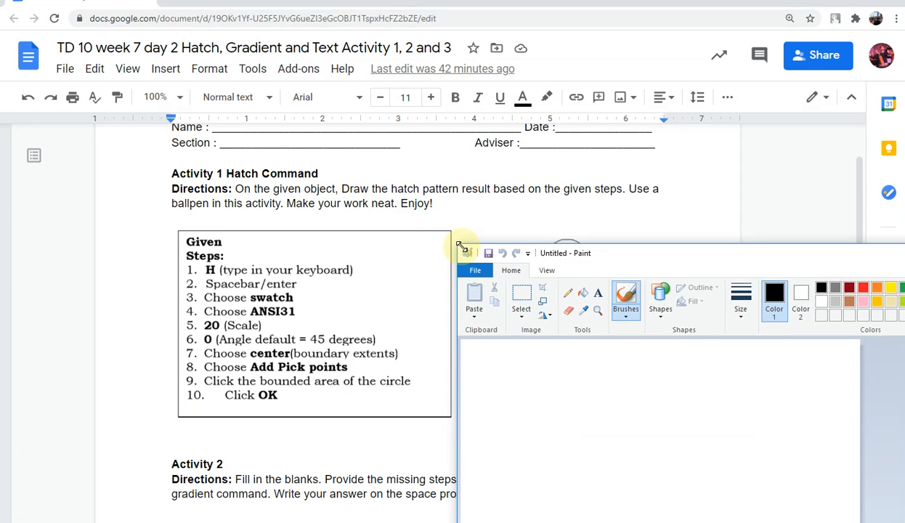
{"action": "mouse_move", "coordinate": [657, 254]}
{"action": "left_mouse_down"}
{"action": "mouse_move", "coordinate": [348, 48]}
{"action": "mouse_move", "coordinate": [234, 31]}
{"action": "left_mouse_up"}
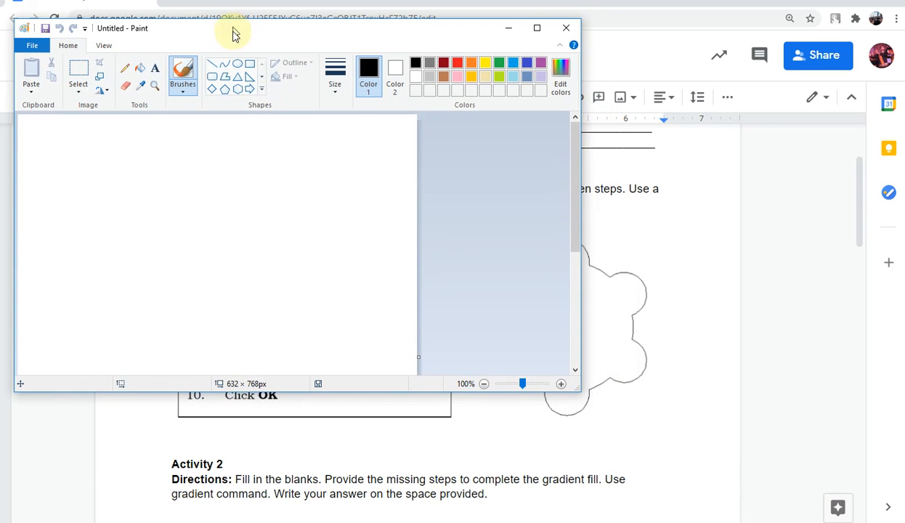
{"action": "left_click", "coordinate": [625, 327]}
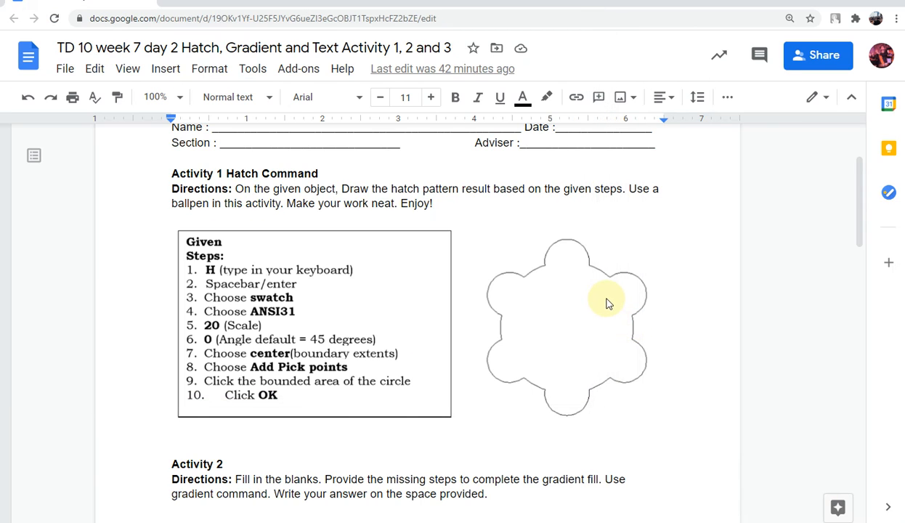
{"action": "left_click", "coordinate": [585, 309]}
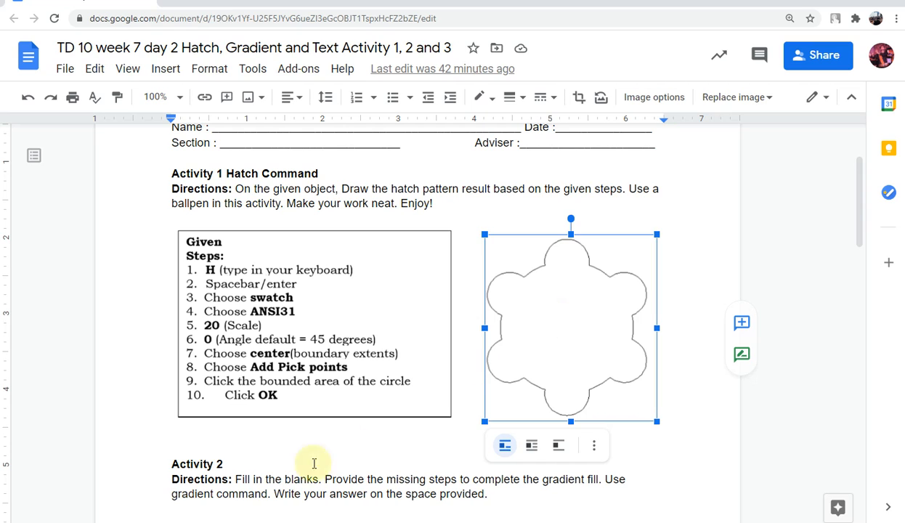
{"action": "key", "text": "alt+Tab"}
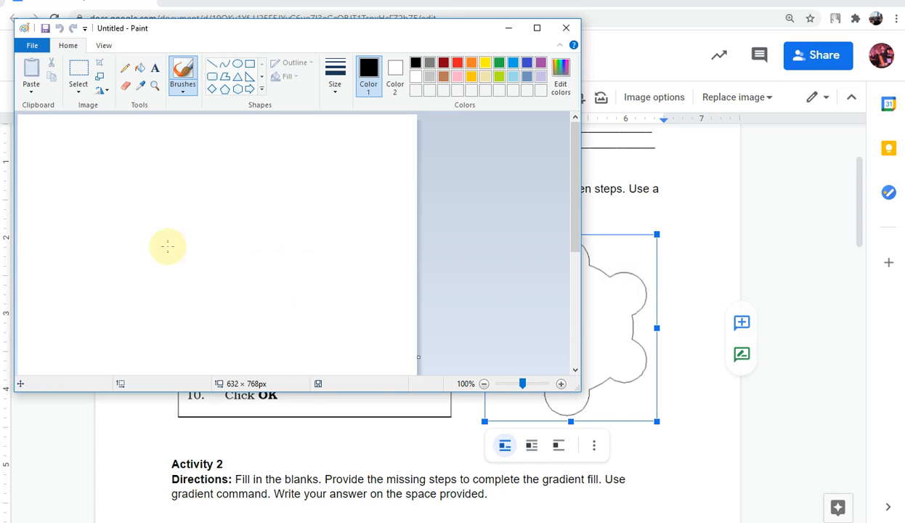
- Check the uncropped Activity 1 image in Docs, reselect it, and return to the other window
{"action": "scroll", "coordinate": [229, 215], "scroll_direction": "down", "scroll_amount": 1}
{"action": "scroll", "coordinate": [337, 264], "scroll_direction": "up", "scroll_amount": 1}
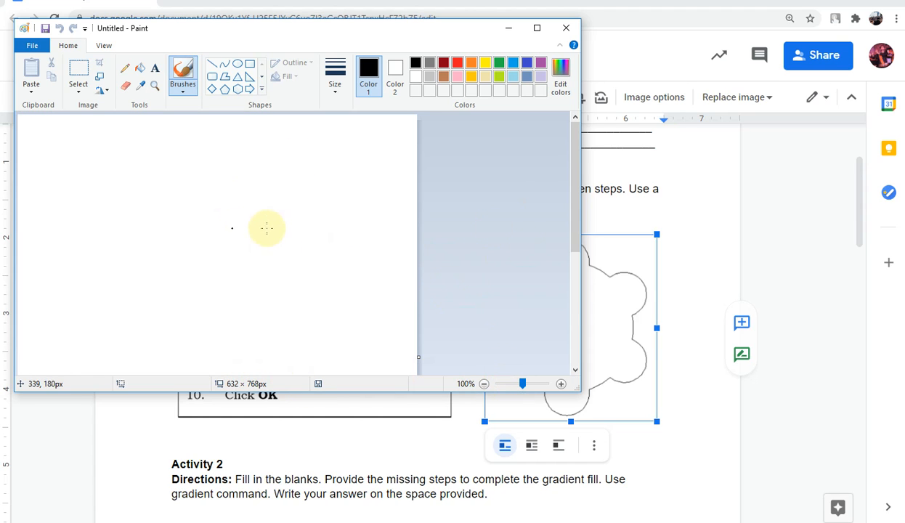
{"action": "left_click", "coordinate": [632, 309]}
{"action": "double_click", "coordinate": [632, 309]}
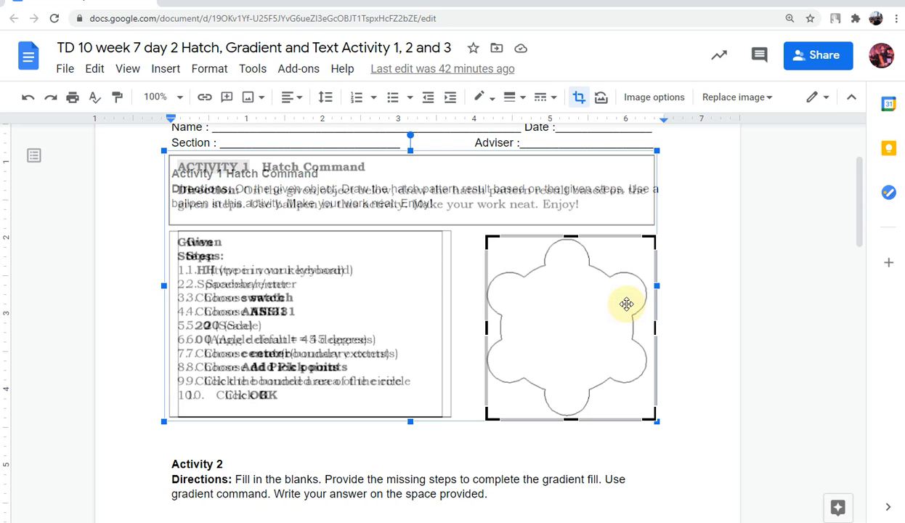
{"action": "left_click", "coordinate": [688, 292]}
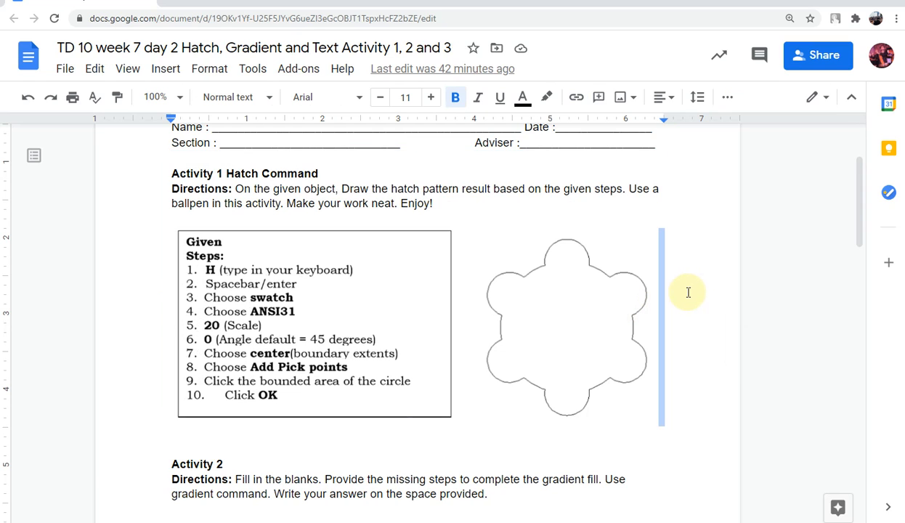
{"action": "left_click", "coordinate": [621, 292]}
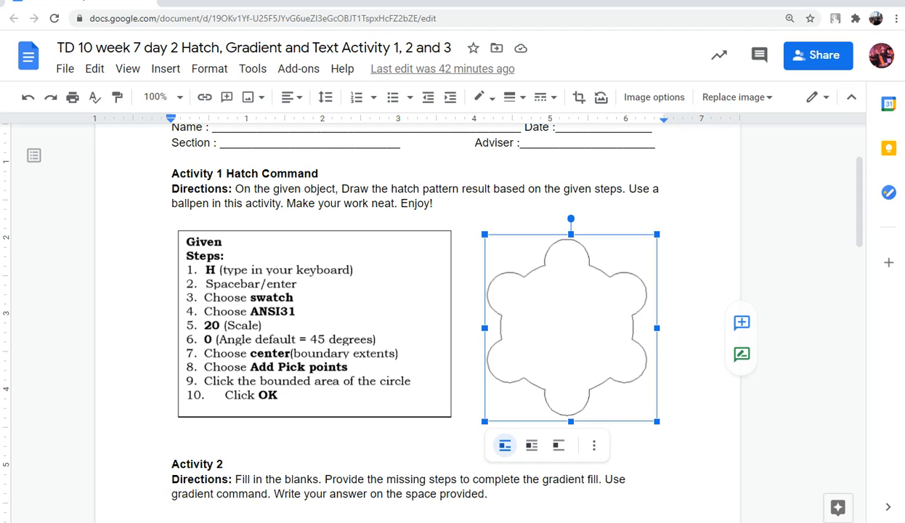
{"action": "left_click", "coordinate": [298, 520]}
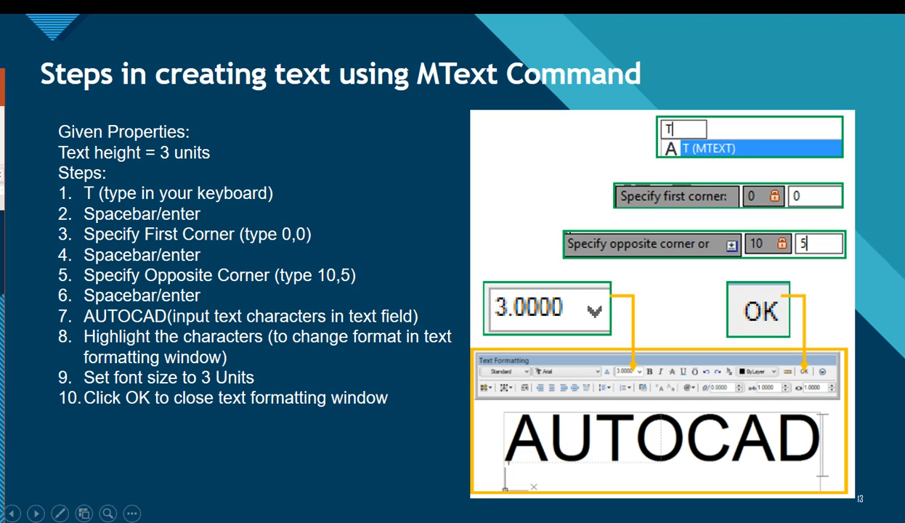
- Create a new blank PowerPoint presentation and focus its first slide
{"action": "left_click_drag", "start_coordinate": [0, 77], "coordinate": [514, 25]}
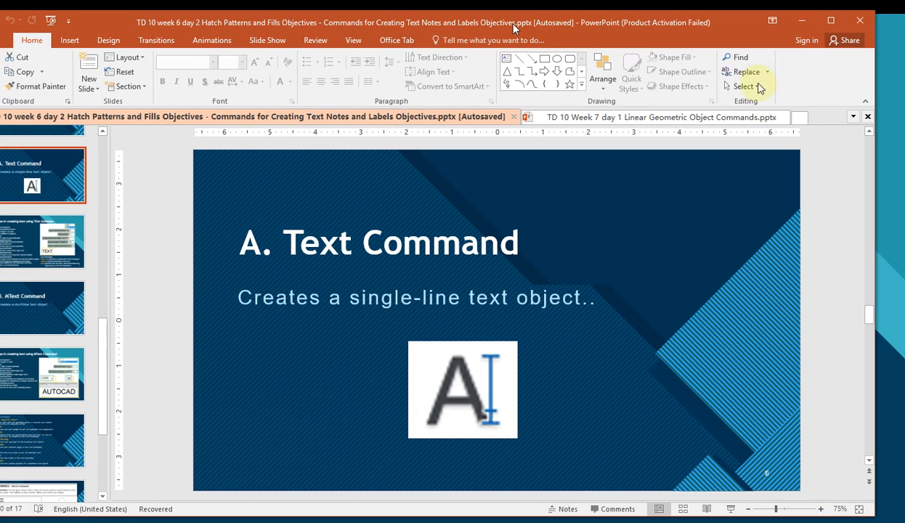
{"action": "left_click", "coordinate": [799, 117]}
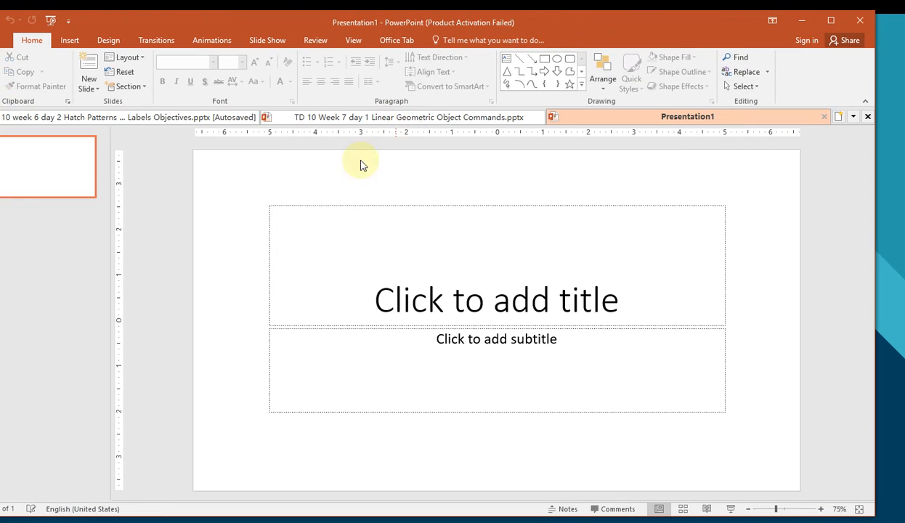
{"action": "left_click", "coordinate": [318, 239]}
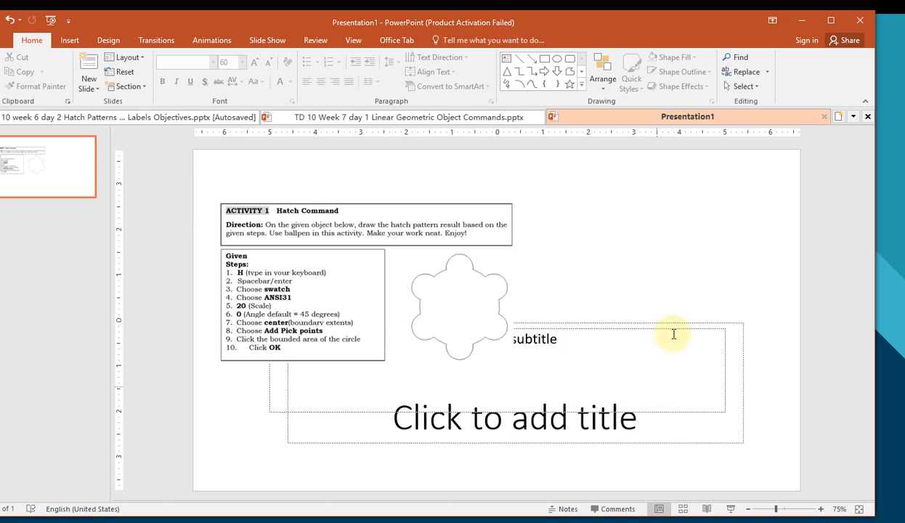
- Delete the empty title and subtitle placeholders and centre the Activity 1 image on the slide
{"action": "left_click", "coordinate": [666, 324]}
{"action": "key", "text": "Delete"}
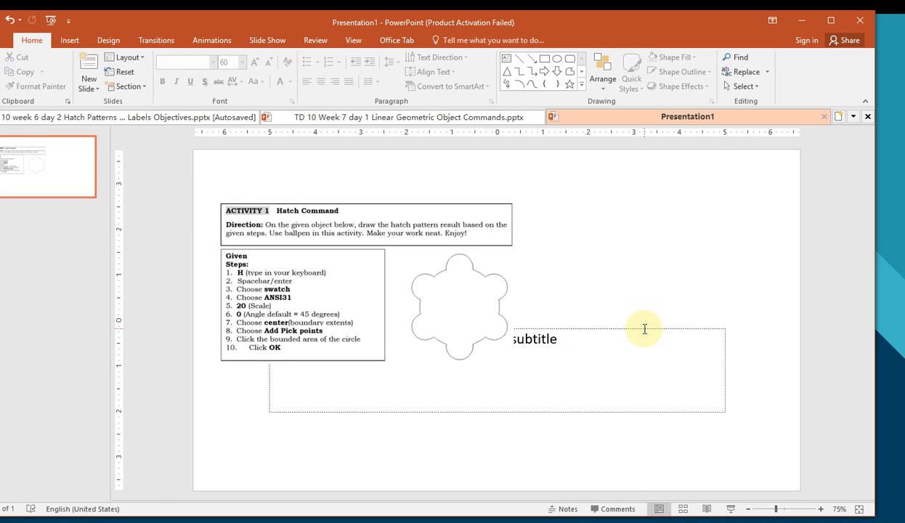
{"action": "left_click", "coordinate": [639, 333]}
{"action": "left_click", "coordinate": [606, 329]}
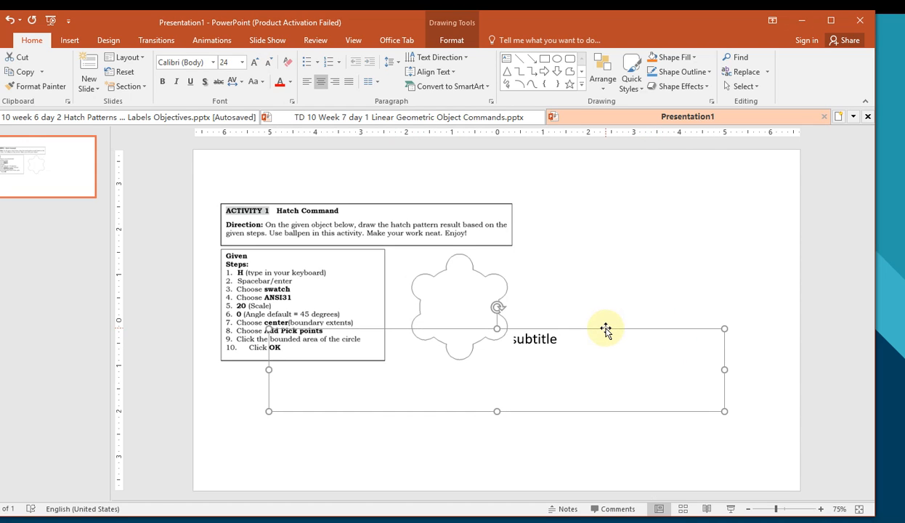
{"action": "key", "text": "Delete"}
{"action": "left_click_drag", "start_coordinate": [399, 274], "coordinate": [478, 302]}
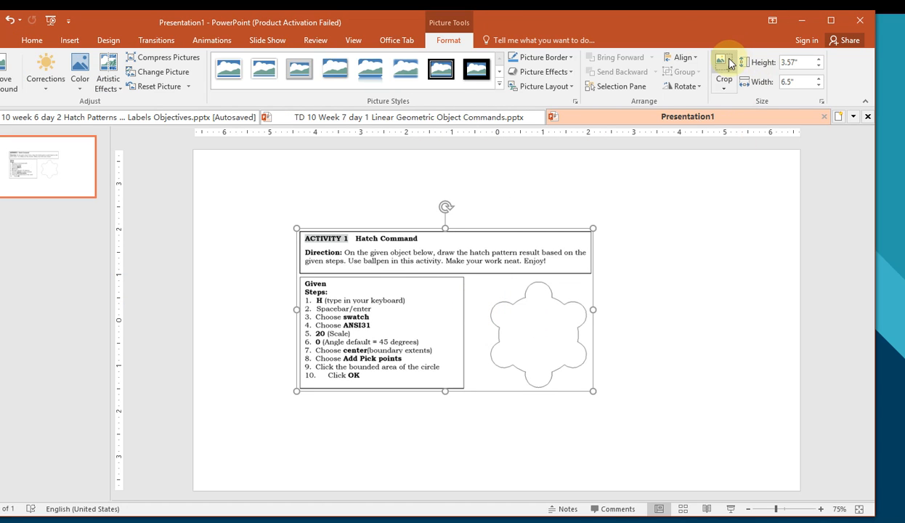